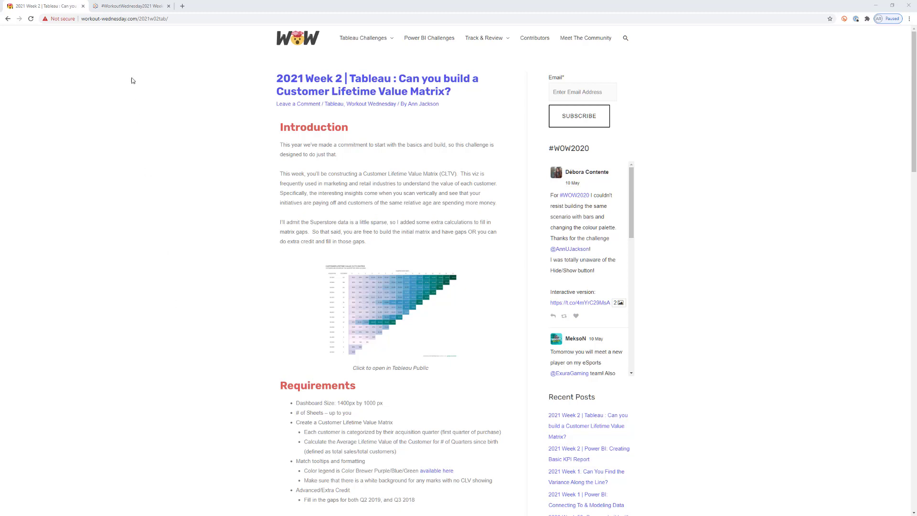
# Switch to the published CLTV matrix on Tableau Public and read the tooltips of its cells
pyautogui.click(127, 6)
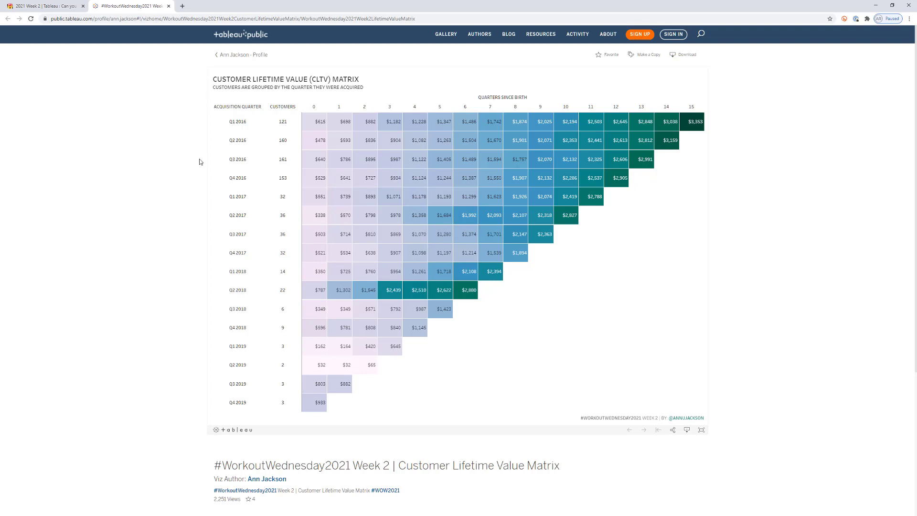
pyautogui.moveTo(309, 127)
pyautogui.moveTo(693, 130)
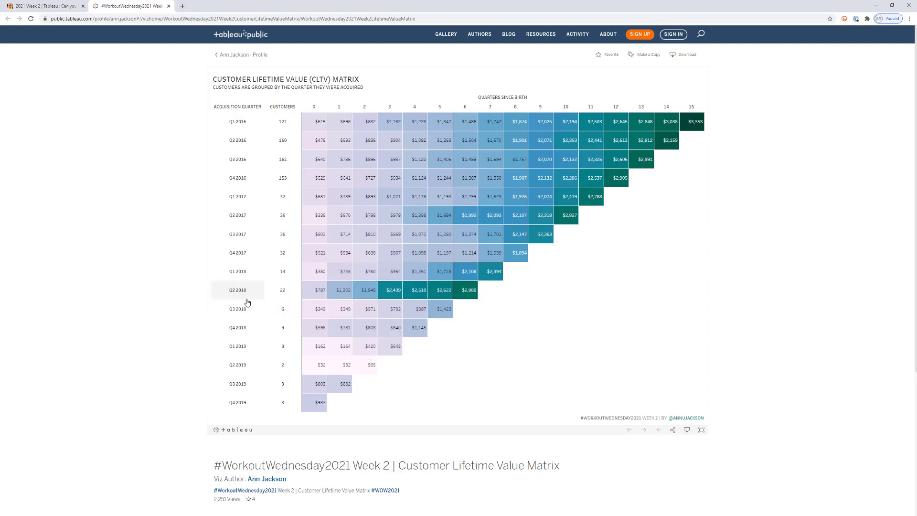
pyautogui.moveTo(385, 300)
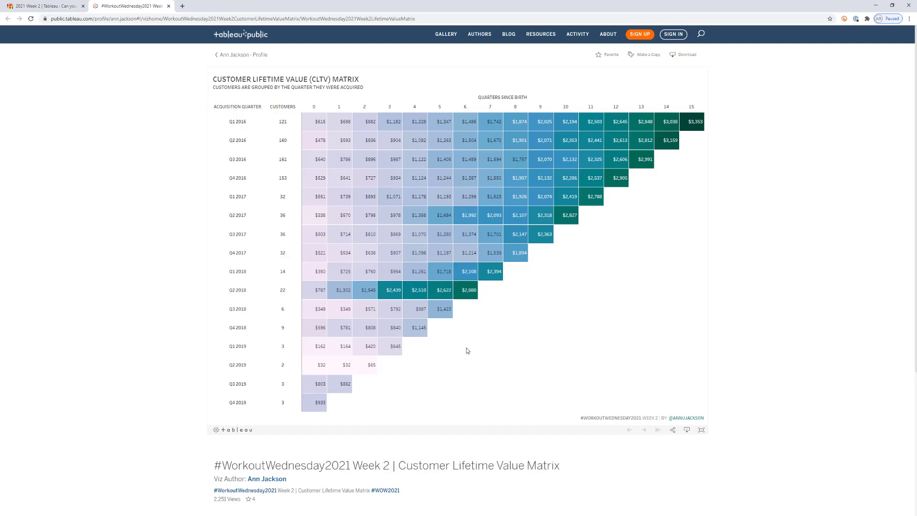
pyautogui.click(66, 7)
pyautogui.scroll(-3, 188, 306)
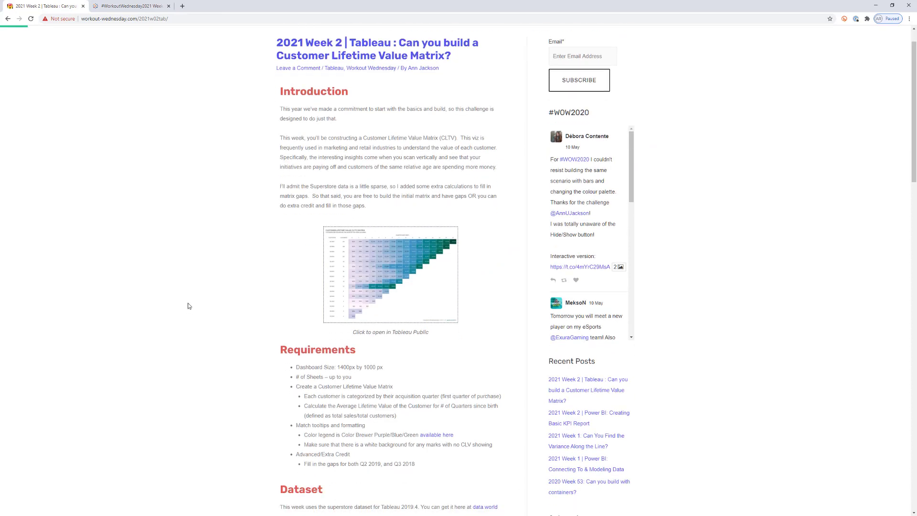
pyautogui.scroll(-6, 189, 306)
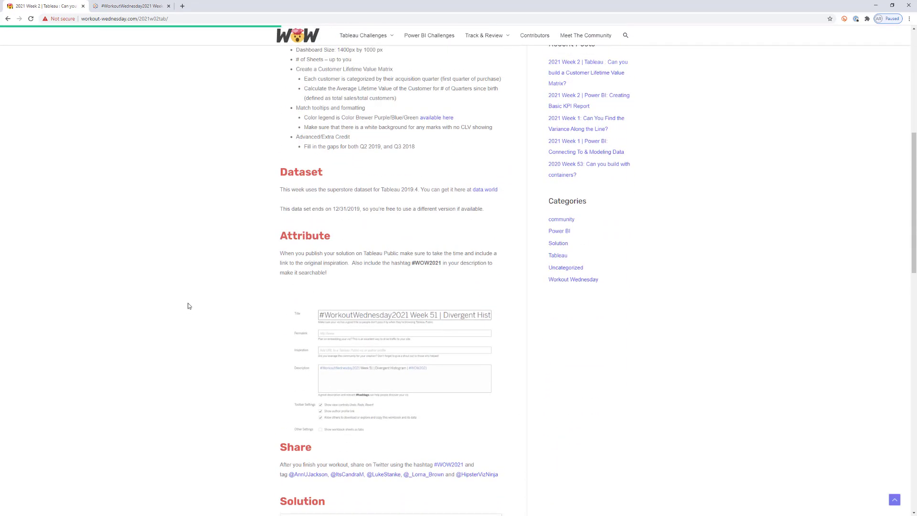
pyautogui.scroll(3, 189, 306)
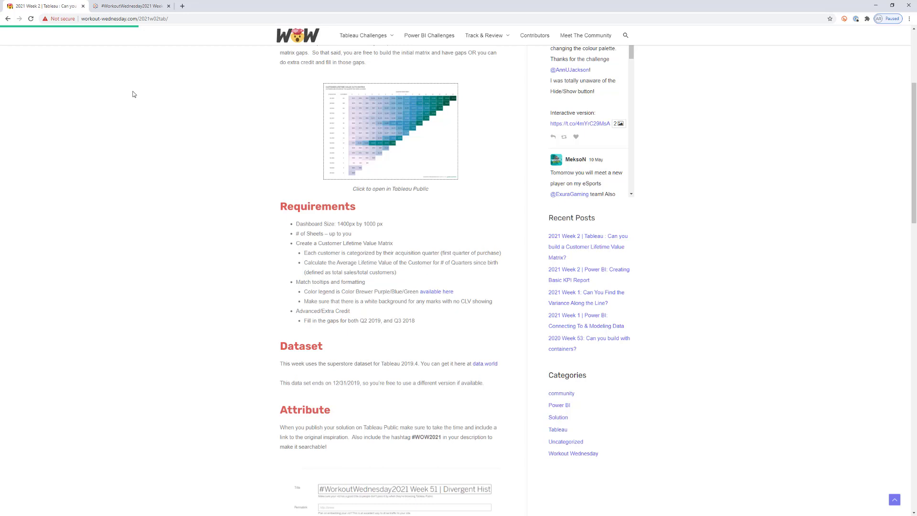
pyautogui.click(118, 8)
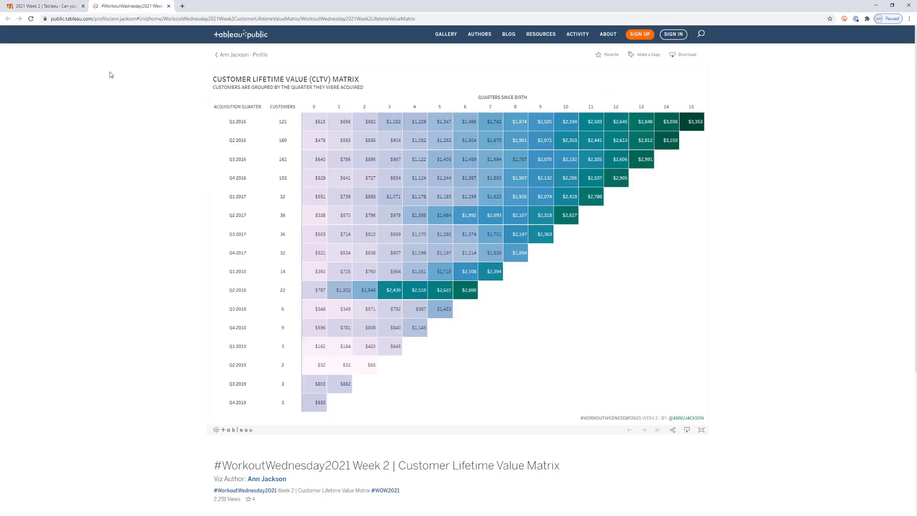
pyautogui.moveTo(339, 369)
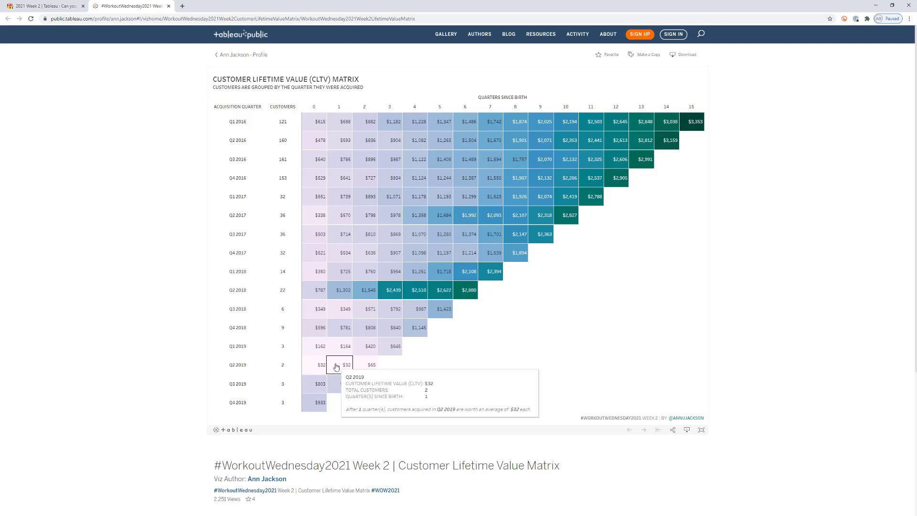
pyautogui.moveTo(342, 313)
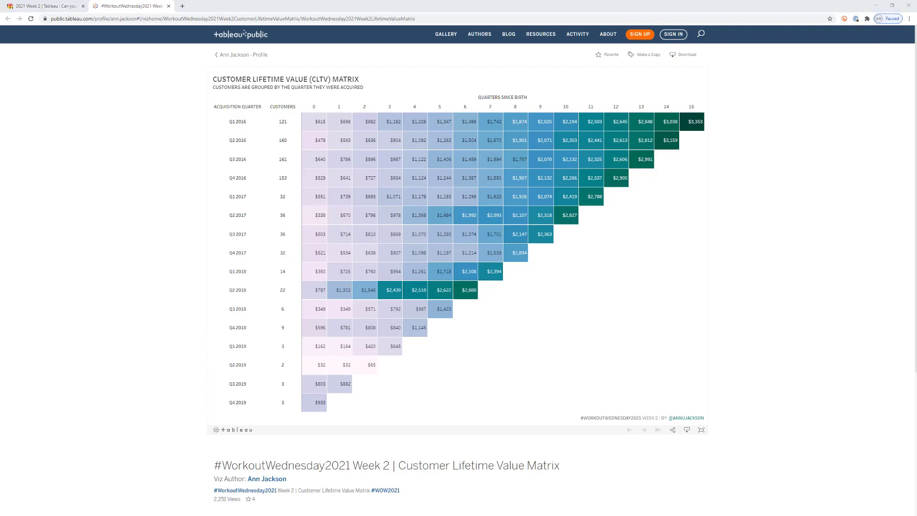
# Bring the Tableau workbook forward, maximize it, and start a new calculated field
pyautogui.hotkey('alt', 'Tab')
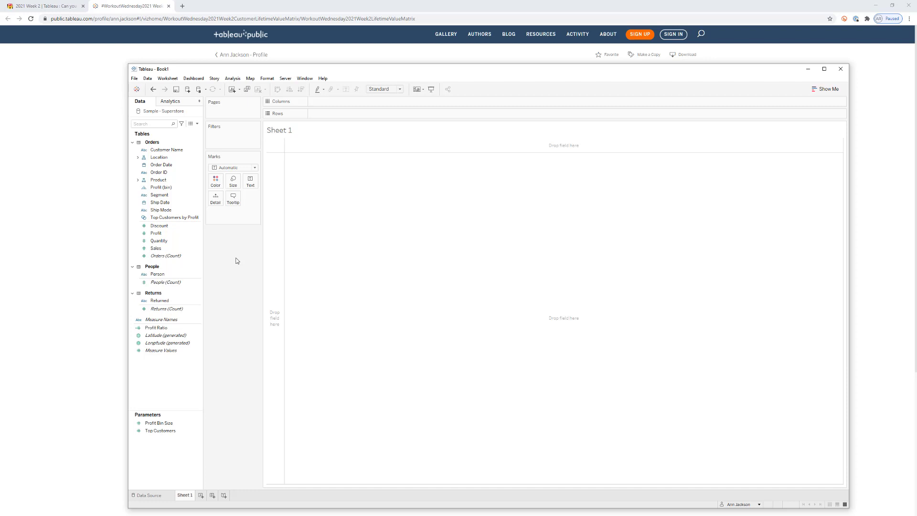
pyautogui.moveTo(263, 75); pyautogui.dragTo(277, 66)
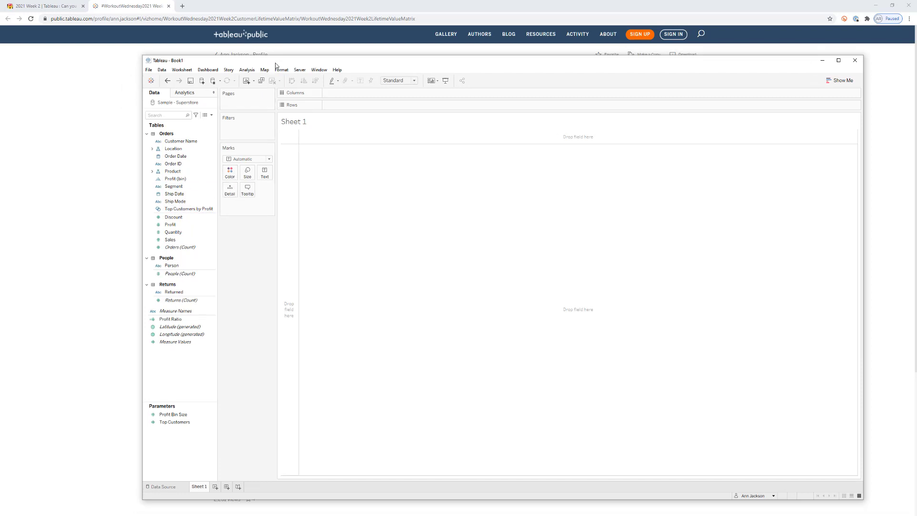
pyautogui.doubleClick(276, 66)
pyautogui.click(68, 57)
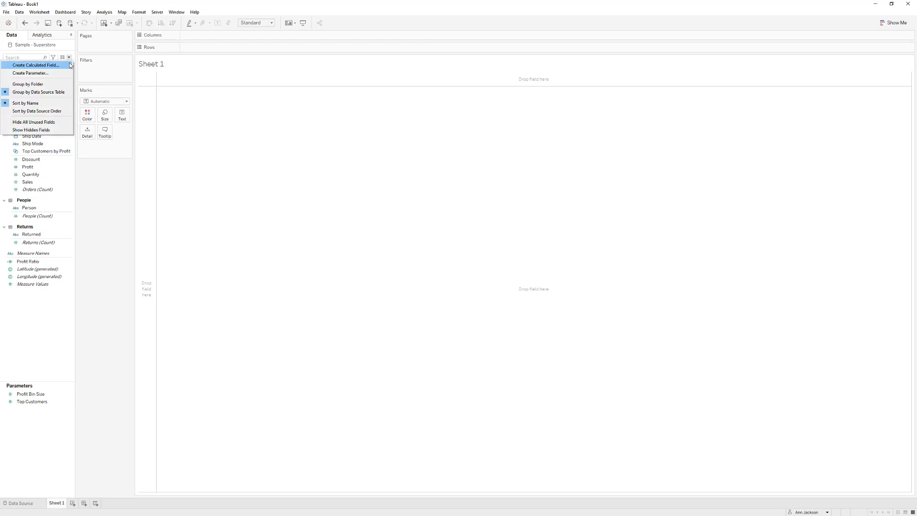
pyautogui.click(71, 65)
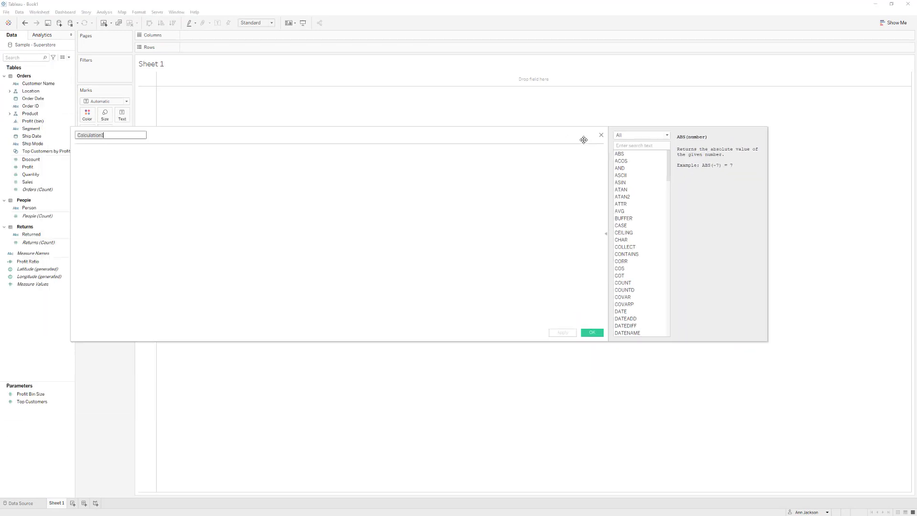
pyautogui.moveTo(587, 140); pyautogui.dragTo(592, 147)
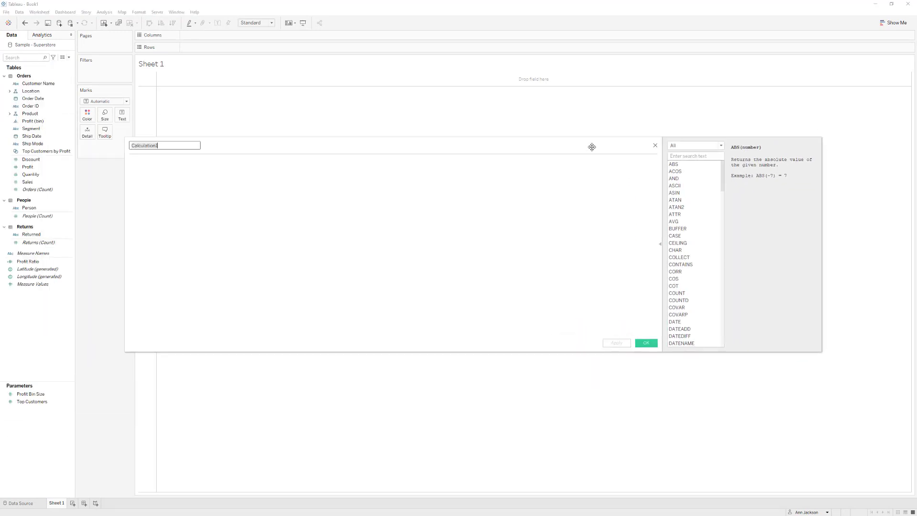
# Name the field ACQ QUARTER and draft a formula using [Customer Name] and MIN([Order Date])
pyautogui.write('ACO')
pyautogui.write(' QUARTER')
pyautogui.press('Tab')
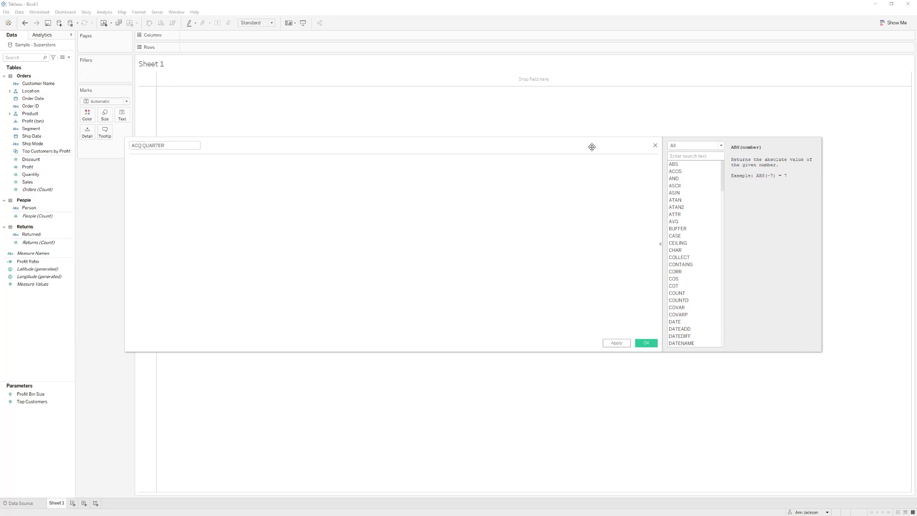
pyautogui.write('[Cu')
pyautogui.press('Return')
pyautogui.write('MIN(')
pyautogui.write('[Orde')
pyautogui.press('Return')
pyautogui.write(')')
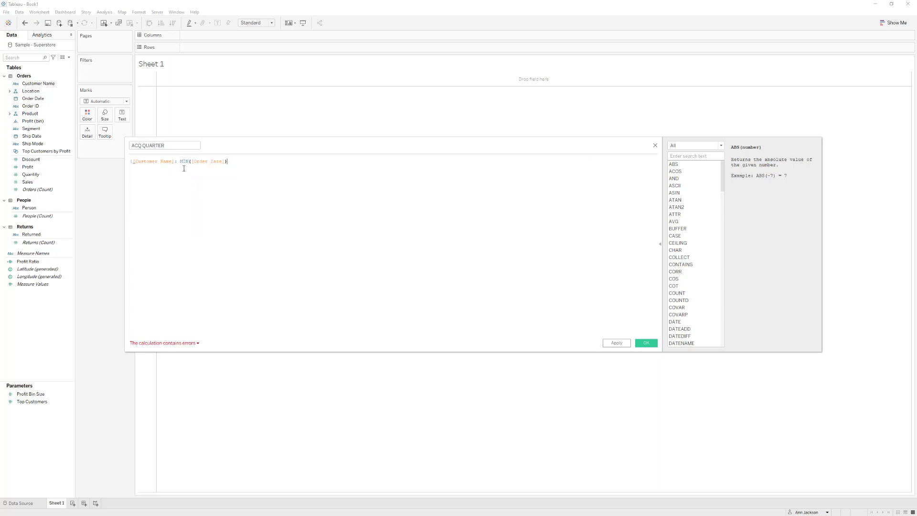
pyautogui.write('}')
# Insert FIXED at the start of the formula
pyautogui.scroll(3, 282, 188)
pyautogui.click(213, 164)
pyautogui.click(137, 163)
pyautogui.write('FIXED')
# Wrap MIN([Order Date]) in DATETRUNC('quarter', ...) to complete the FIXED formula
pyautogui.click(238, 163)
pyautogui.write('DATE')
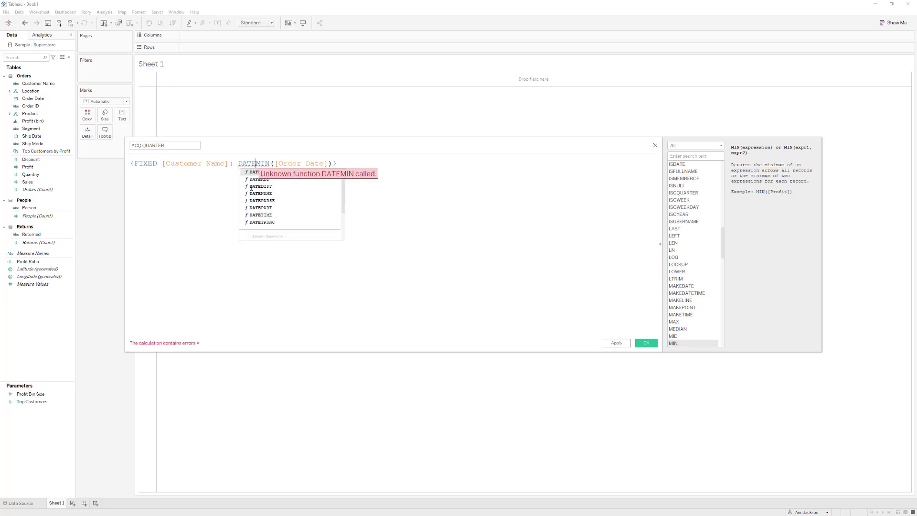
pyautogui.press('Down')
pyautogui.press('Down')
pyautogui.press('Down')
pyautogui.press('Down')
pyautogui.press('Down')
pyautogui.press('Down')
pyautogui.press('Down')
pyautogui.press('Return')
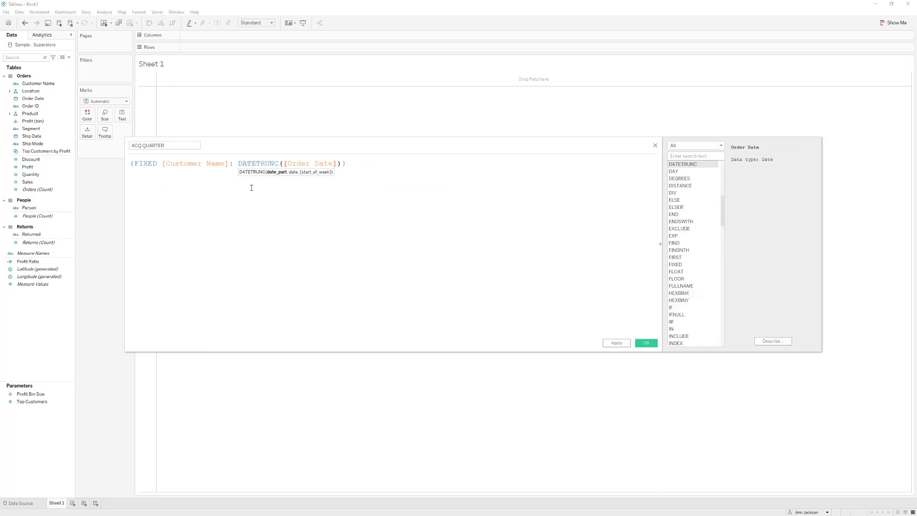
pyautogui.hotkey('ctrl', 'z')
pyautogui.hotkey('ctrl', 'z')
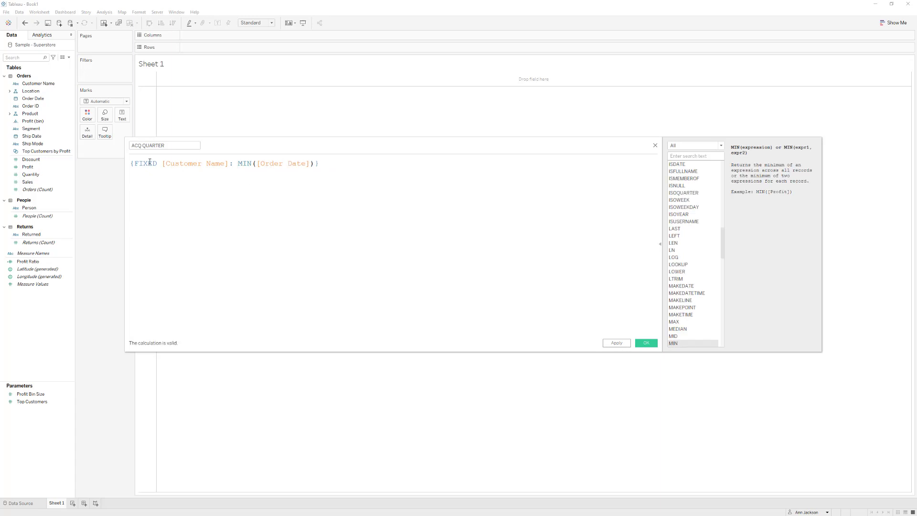
pyautogui.click(235, 163)
pyautogui.write('DATETRUNC')
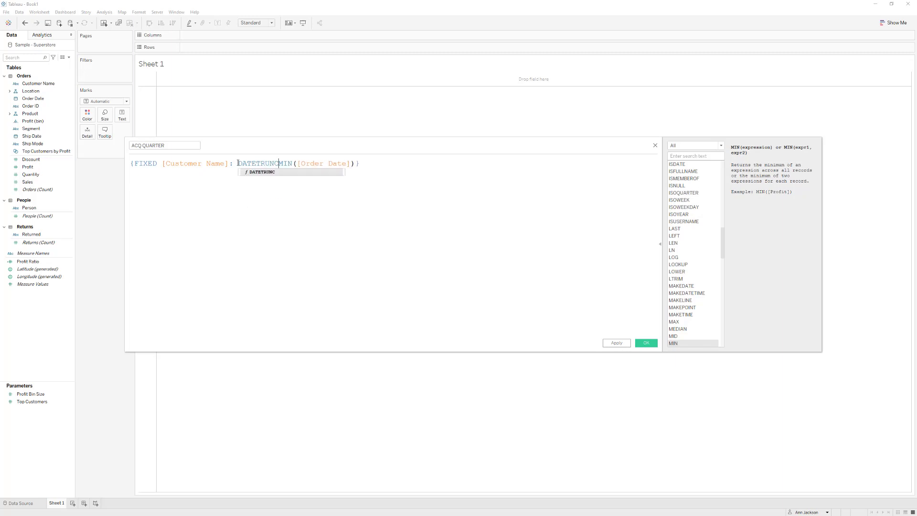
pyautogui.write("('quarter',")
pyautogui.click(404, 163)
pyautogui.write(')')
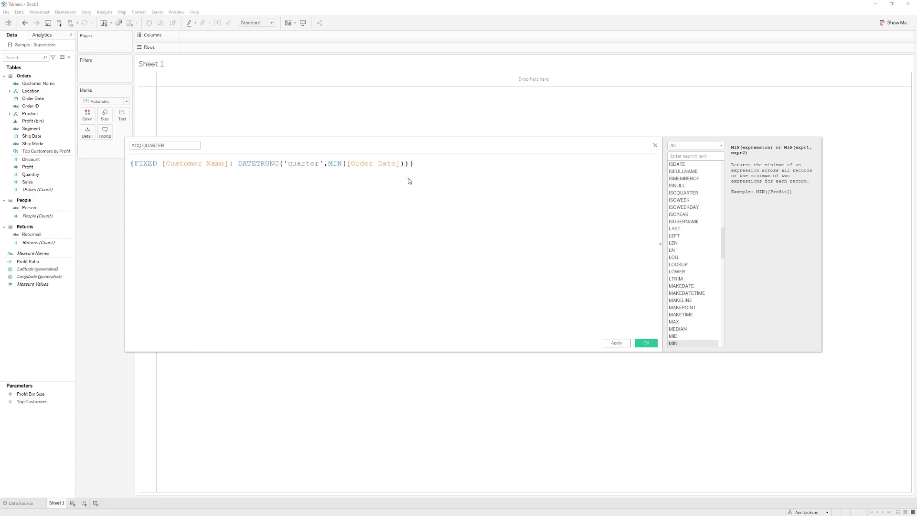
# Save ACQ QUARTER and put Customer Name and discrete ACQ QUARTER on Rows
pyautogui.click(651, 343)
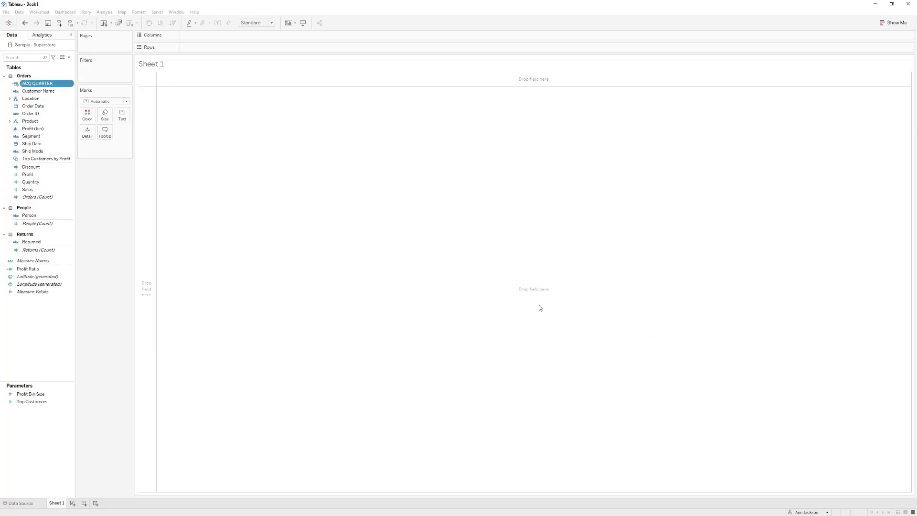
pyautogui.moveTo(42, 95); pyautogui.dragTo(296, 42)
pyautogui.click(440, 171)
pyautogui.click(471, 367)
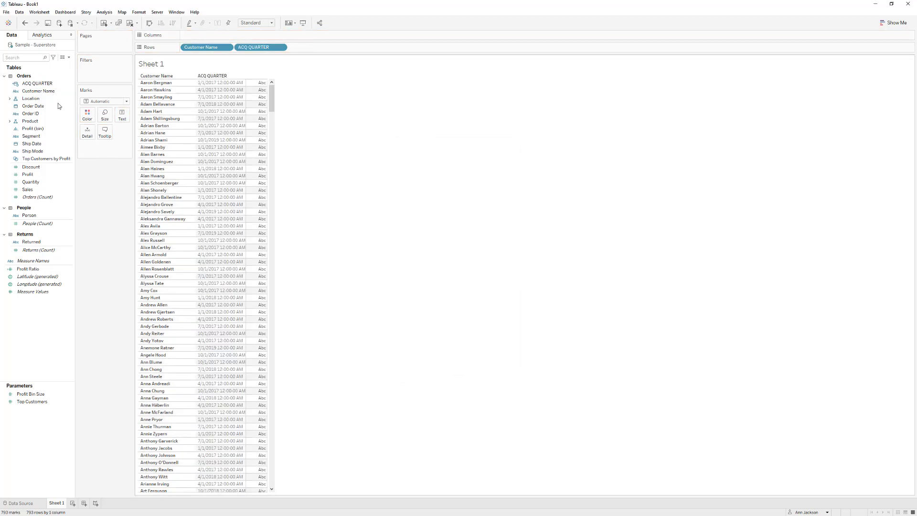
# Show each customer's MIN(Order Date) as text in the table
pyautogui.moveTo(48, 108); pyautogui.dragTo(122, 118)
pyautogui.click(430, 270)
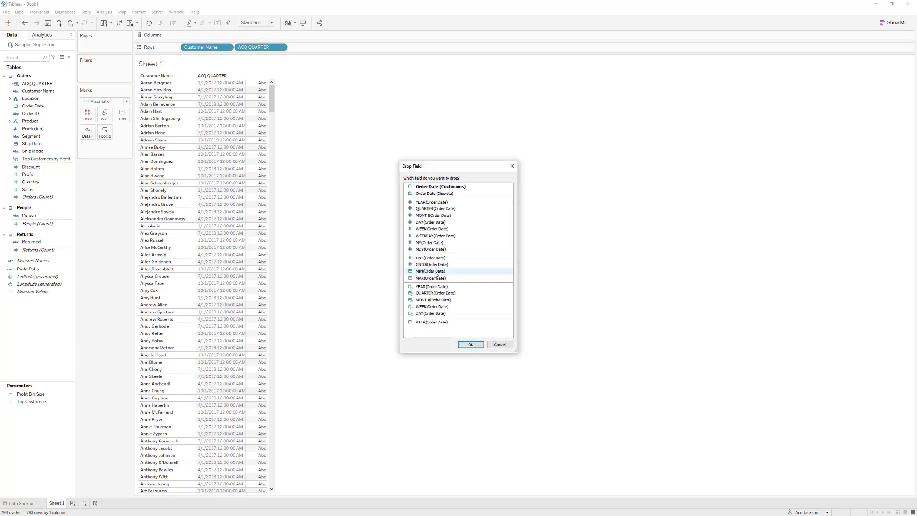
pyautogui.click(469, 344)
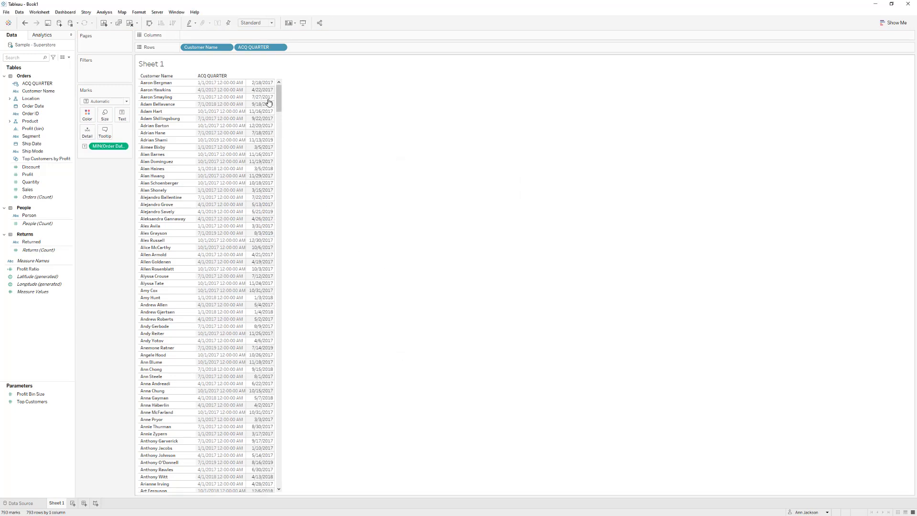
pyautogui.moveTo(264, 88)
pyautogui.moveTo(260, 108)
pyautogui.moveTo(279, 98)
pyautogui.mouseDown()
pyautogui.moveTo(280, 471)
pyautogui.moveTo(288, 178)
pyautogui.moveTo(280, 91)
pyautogui.mouseUp()
# Check the published matrix's Q1 2016 cohort at $1,742 per customer after 7 quarters
pyautogui.hotkey('alt', 'Tab')
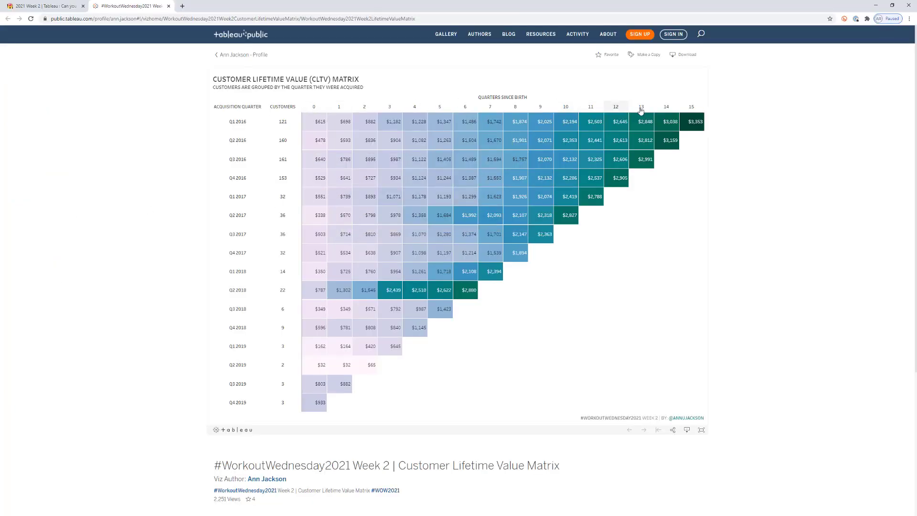
pyautogui.moveTo(314, 125)
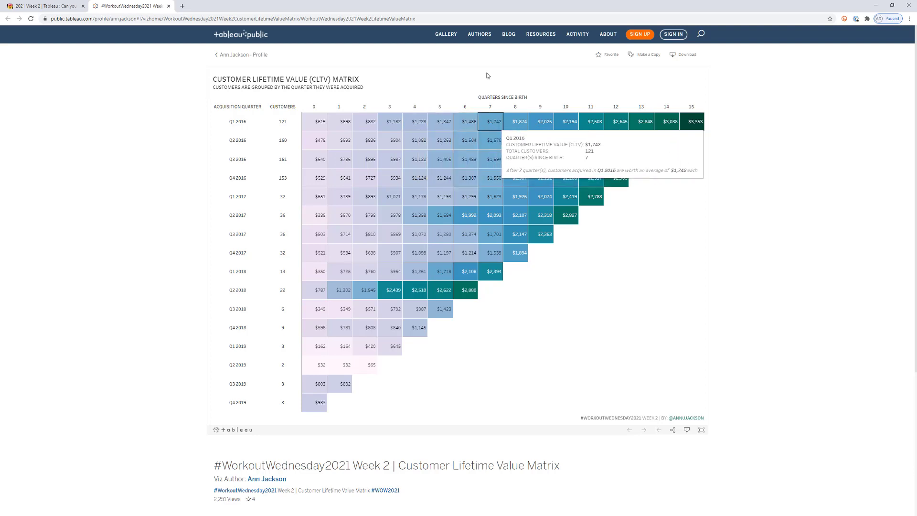
# Return to Tableau Desktop, copy the existing DATEDIFF formula, and close its editor
pyautogui.doubleClick(419, 7)
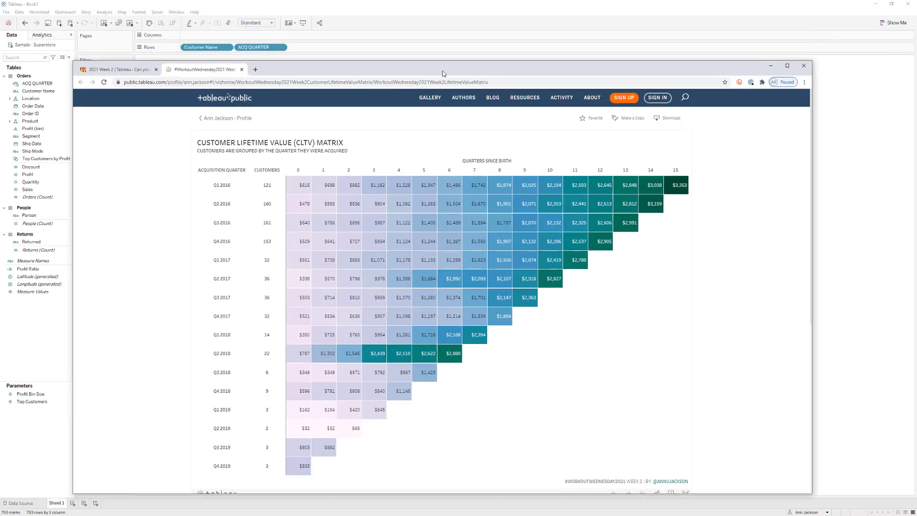
pyautogui.click(420, 5)
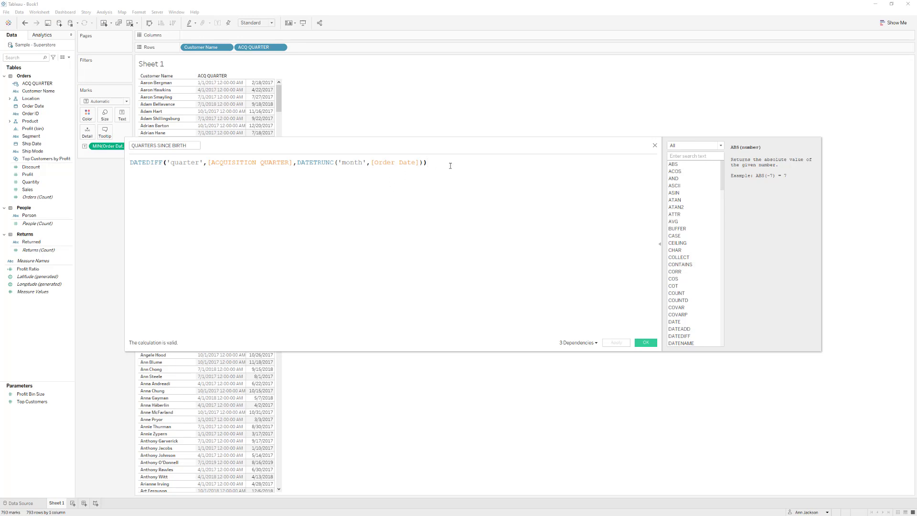
pyautogui.hotkey('ctrl', 'a')
pyautogui.hotkey('ctrl', 'c')
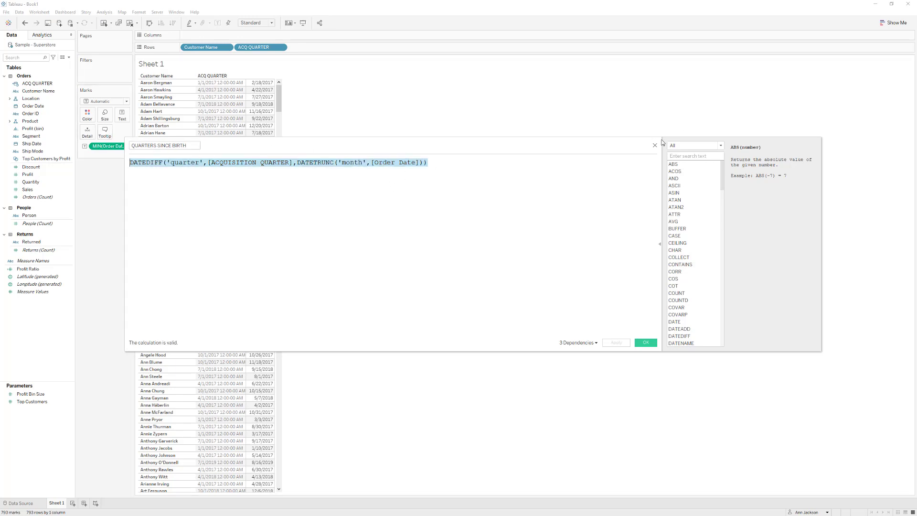
pyautogui.click(655, 145)
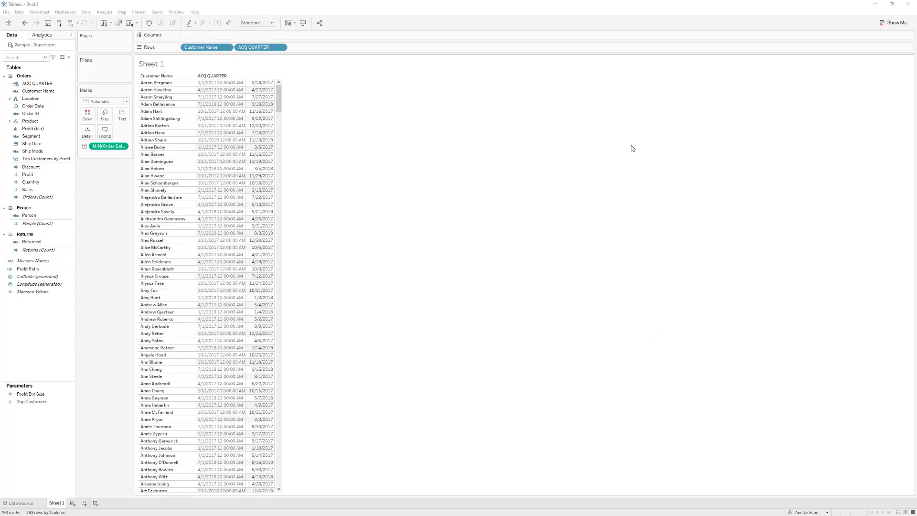
# Paste the DATEDIFF formula into a new calculated field and swap in [ACQ QUARTER]
pyautogui.click(69, 57)
pyautogui.click(39, 63)
pyautogui.hotkey('ctrl', 'v')
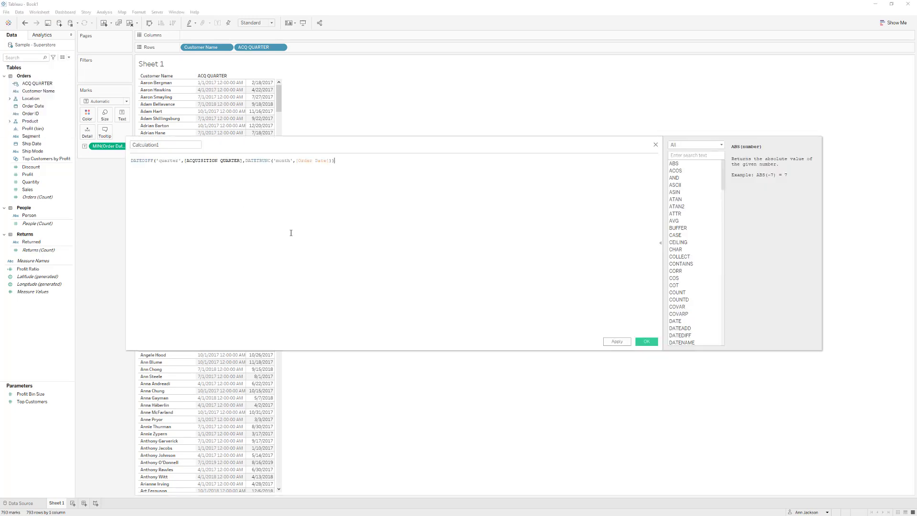
pyautogui.doubleClick(234, 160)
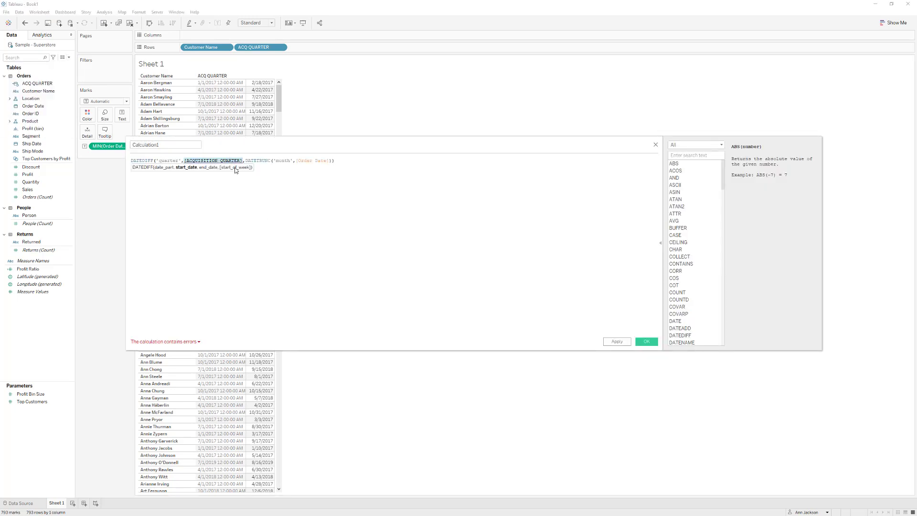
pyautogui.write('aqu')
pyautogui.press('BackSpace')
pyautogui.press('BackSpace')
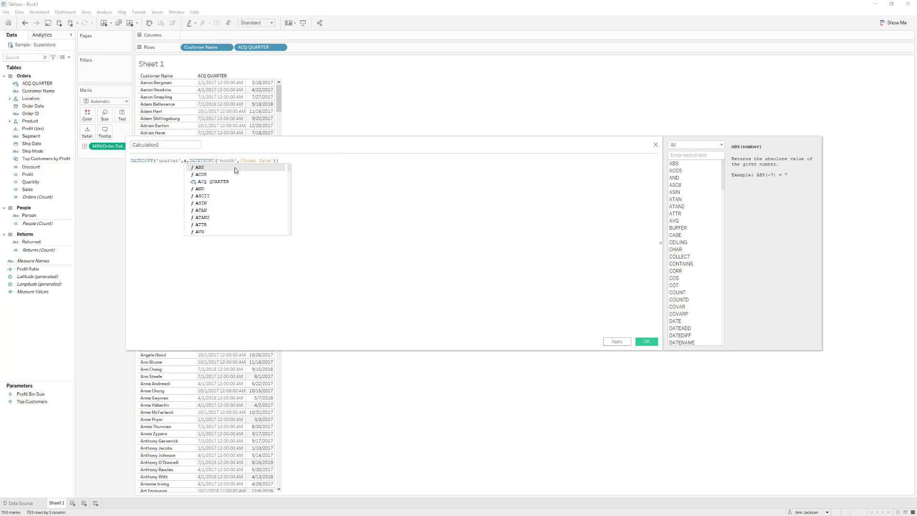
pyautogui.press('Down')
pyautogui.press('Down')
pyautogui.press('Return')
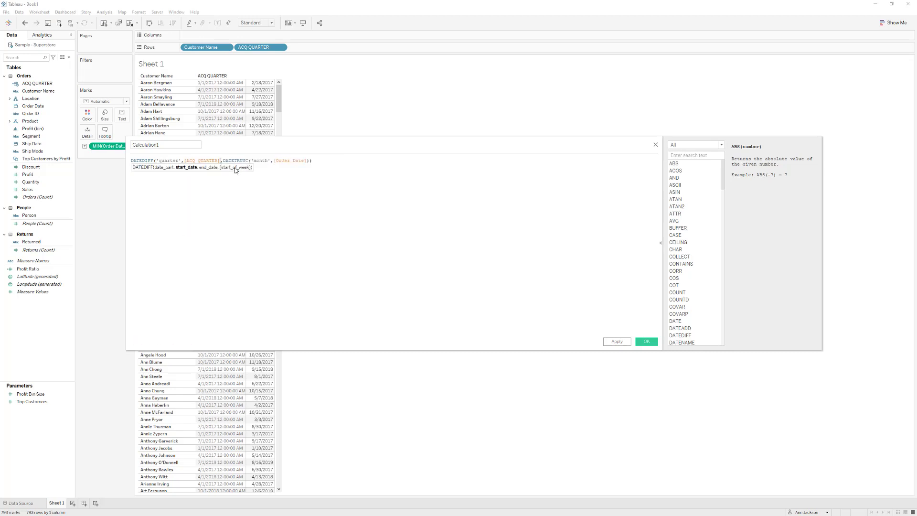
pyautogui.scroll(2, 362, 201)
pyautogui.click(156, 169)
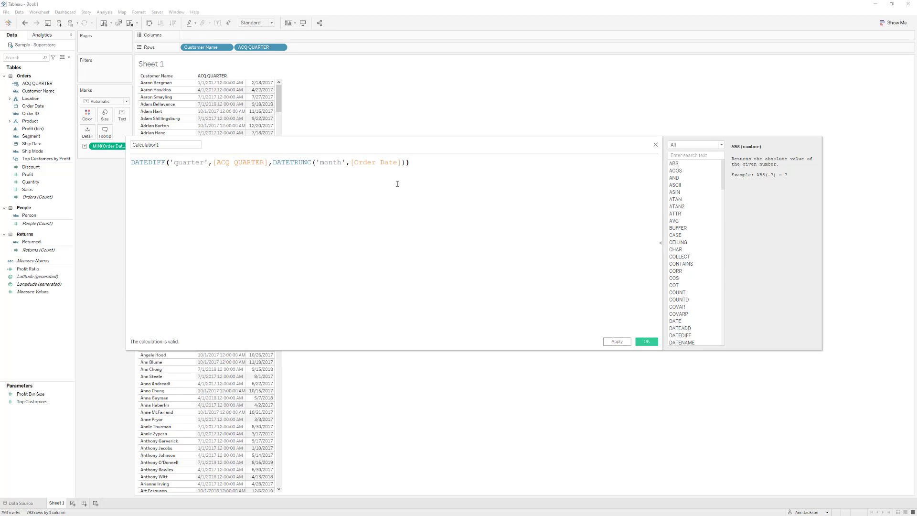
# Rename the calculation from Calculation1 to QUARTERS SINCE BIRTH
pyautogui.click(169, 146)
pyautogui.hotkey('ctrl', 'a')
pyautogui.press('BackSpace')
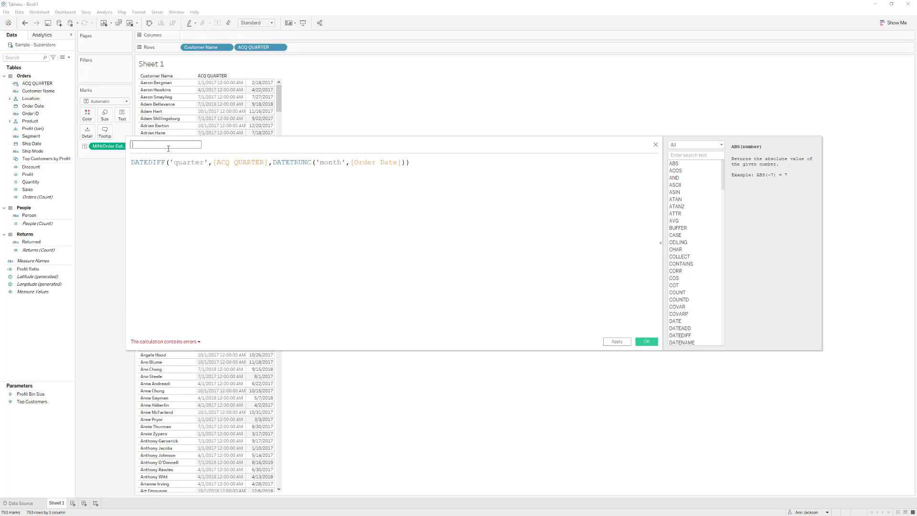
pyautogui.write('QUARTERS SINCE BIRTH')
# Save the field, clear the rows and MIN(Order Date), and put discrete ACQ QUARTER on Rows
pyautogui.click(648, 342)
pyautogui.moveTo(256, 47); pyautogui.dragTo(72, 277)
pyautogui.moveTo(205, 47); pyautogui.dragTo(127, 207)
pyautogui.moveTo(48, 84); pyautogui.dragTo(206, 48)
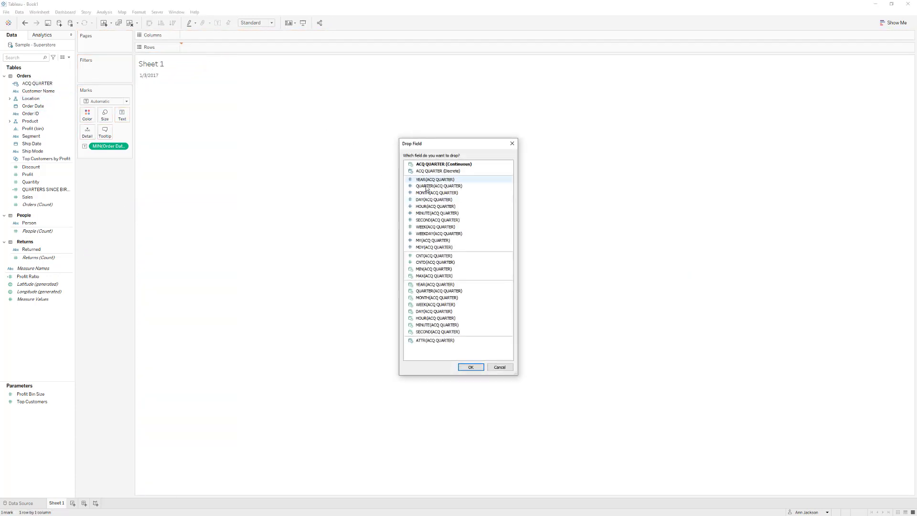
pyautogui.click(433, 171)
pyautogui.click(473, 367)
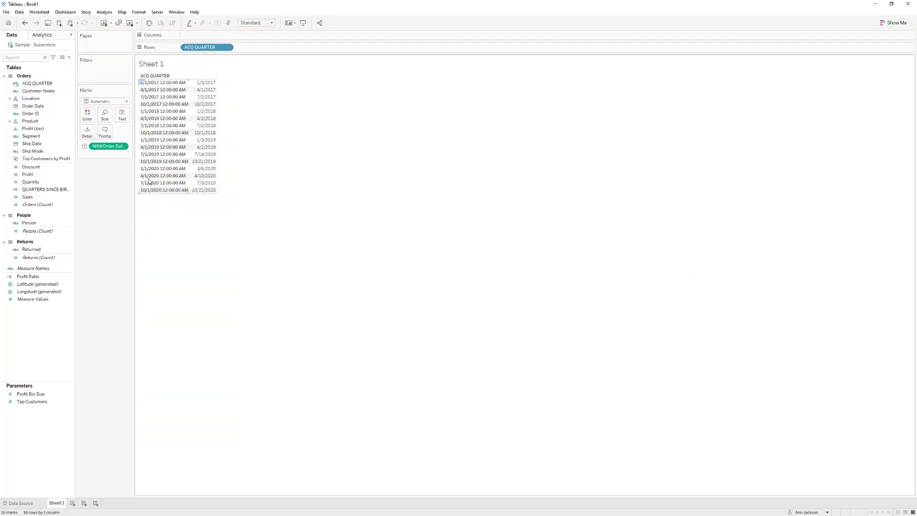
pyautogui.moveTo(109, 146); pyautogui.dragTo(109, 271)
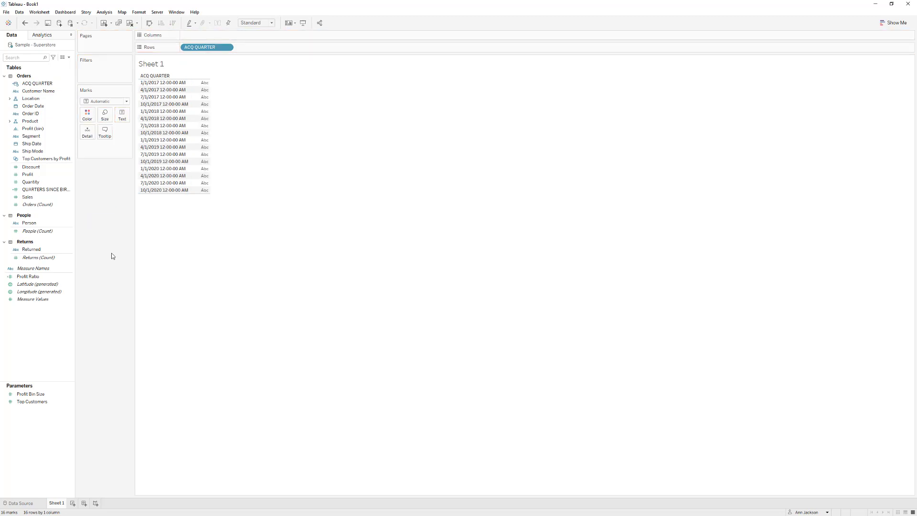
# Use QUARTERS SINCE BIRTH as a dimension on Columns, giving columns 0–15
pyautogui.click(52, 191)
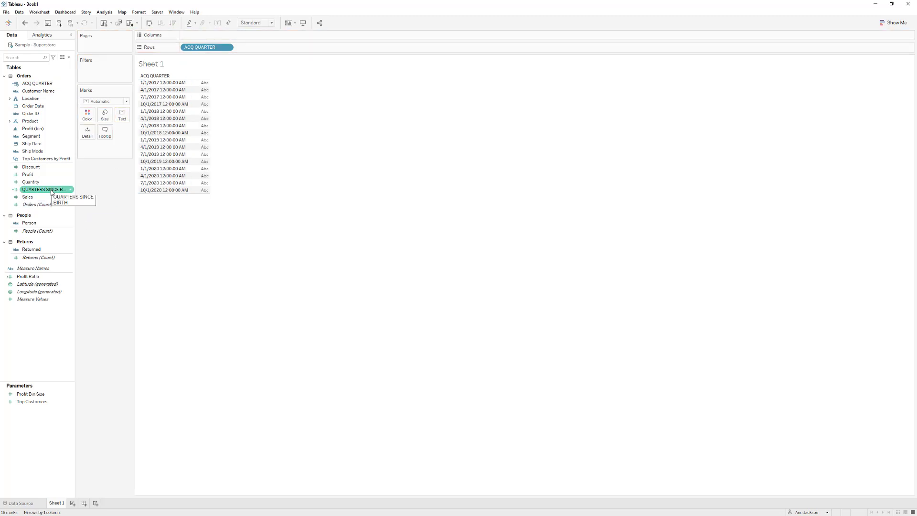
pyautogui.moveTo(69, 191)
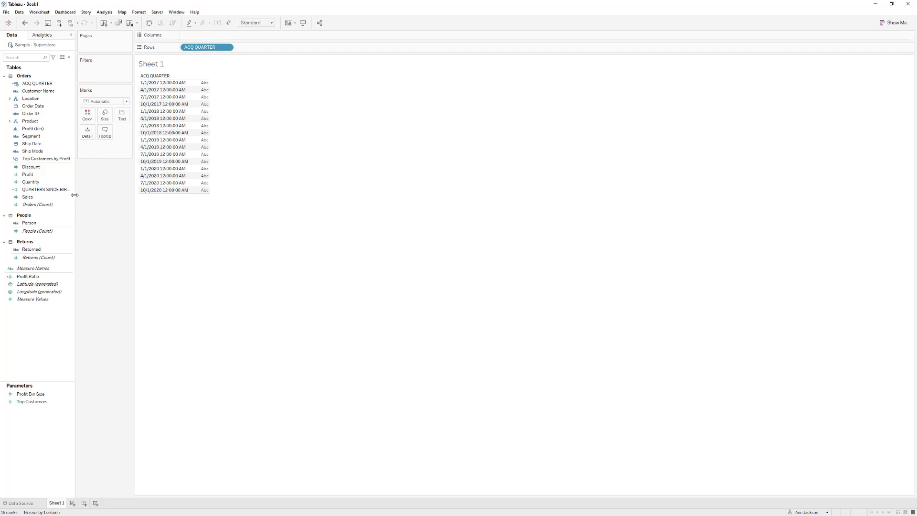
pyautogui.moveTo(69, 189); pyautogui.dragTo(263, 40)
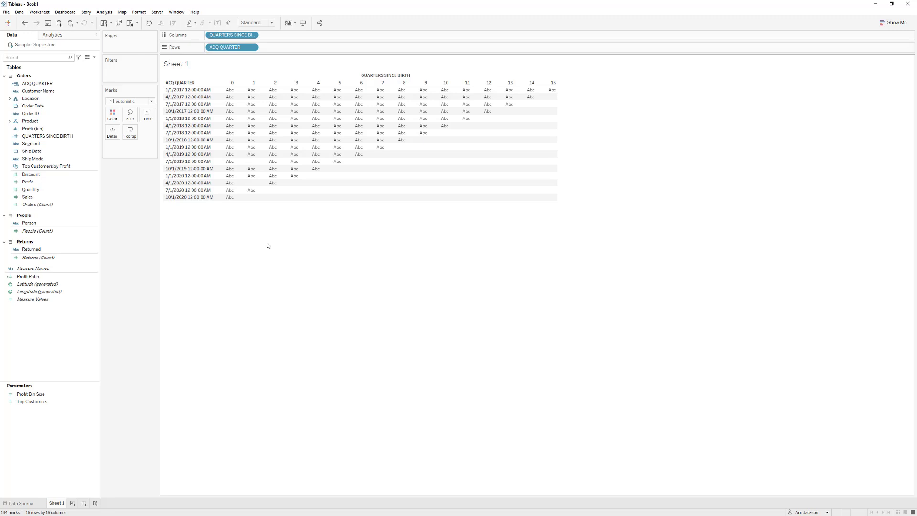
# Fit the matrix to Entire View and bring up ACQ QUARTER's default date format
pyautogui.click(256, 23)
pyautogui.click(251, 46)
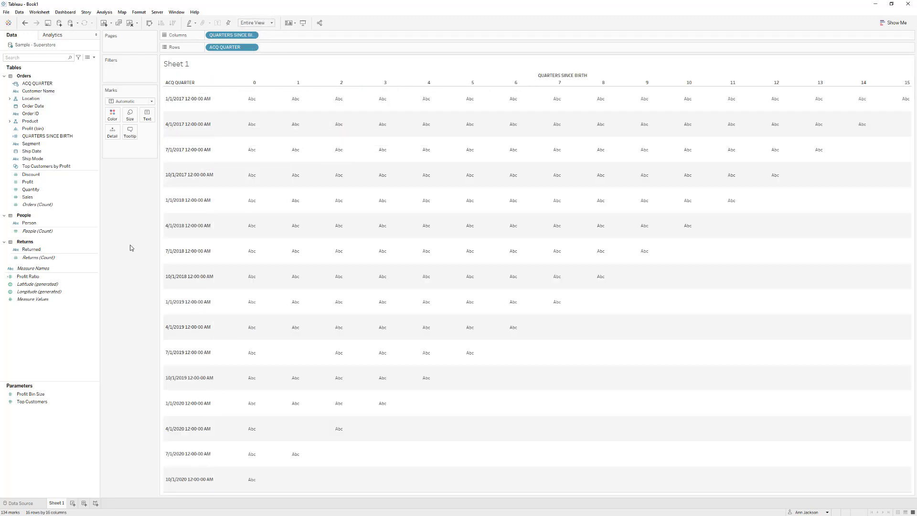
pyautogui.rightClick(36, 84)
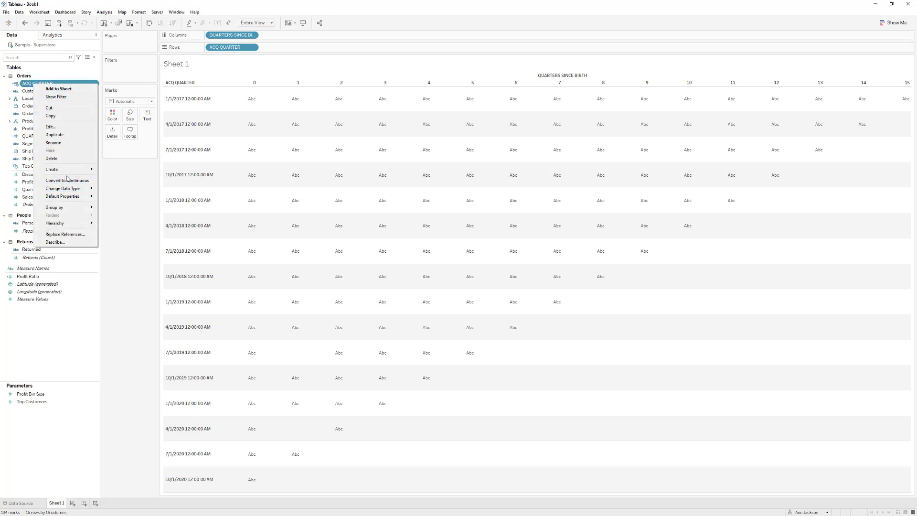
pyautogui.moveTo(73, 196)
pyautogui.click(120, 221)
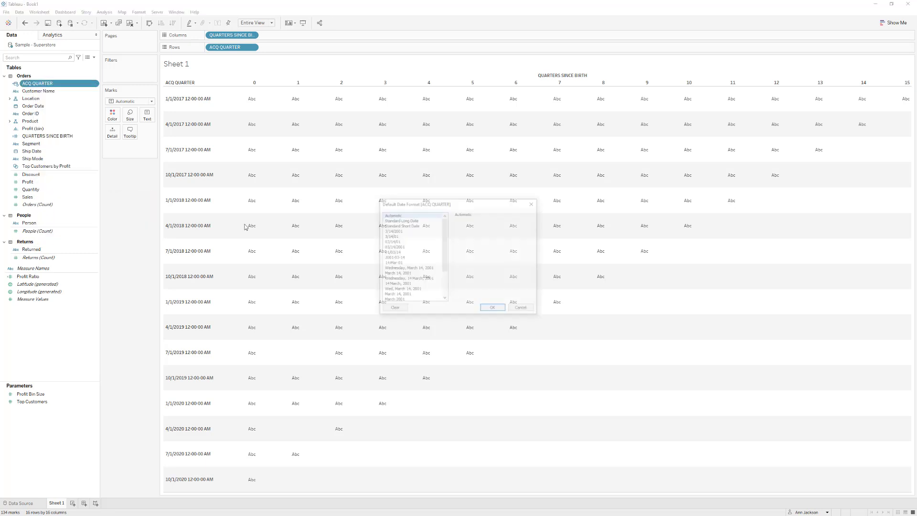
# Apply a custom "Q"q yyyy date format so rows read like Q1 2017
pyautogui.scroll(-5, 406, 284)
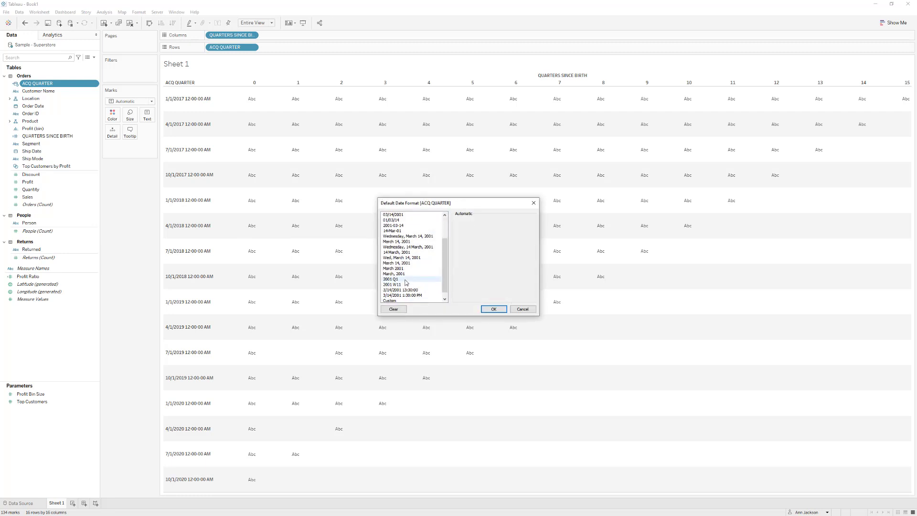
pyautogui.click(405, 279)
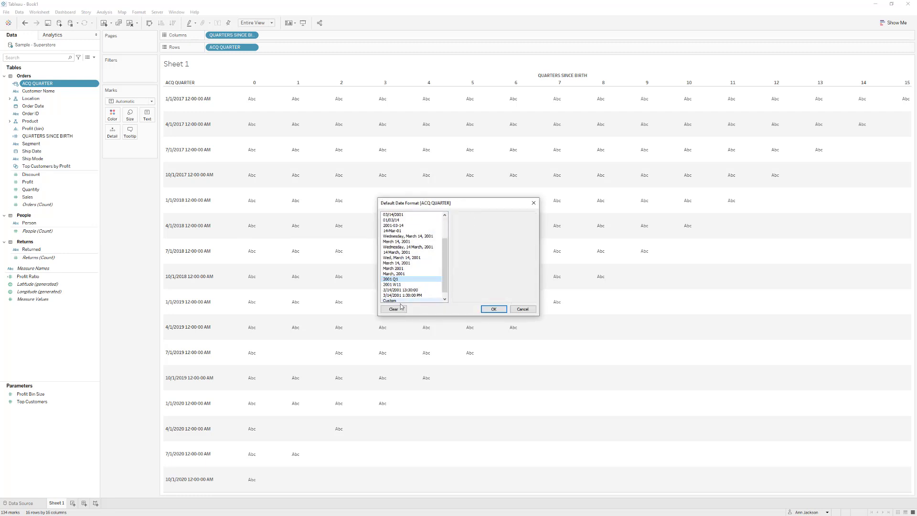
pyautogui.scroll(-1, 403, 301)
pyautogui.click(401, 290)
pyautogui.click(399, 295)
pyautogui.press('Up')
pyautogui.press('Up')
pyautogui.press('Up')
pyautogui.press('Up')
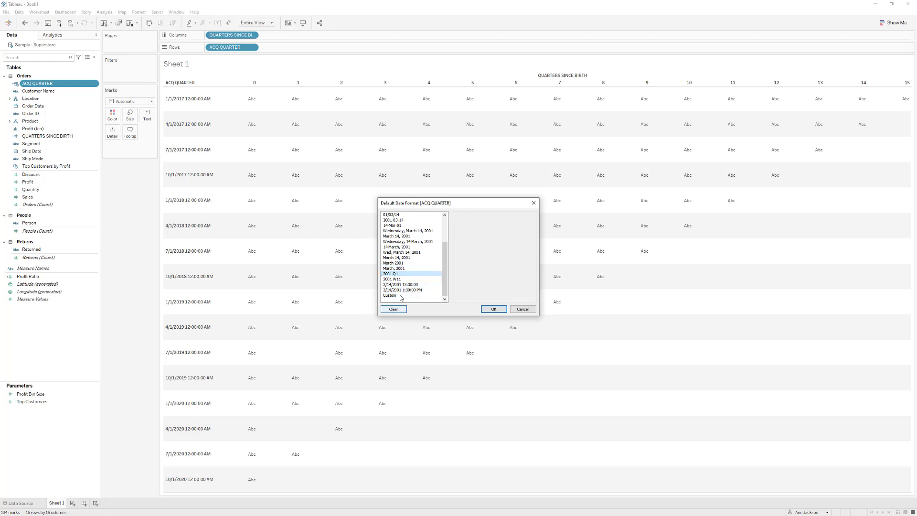
pyautogui.click(401, 296)
pyautogui.doubleClick(463, 228)
pyautogui.press('BackSpace')
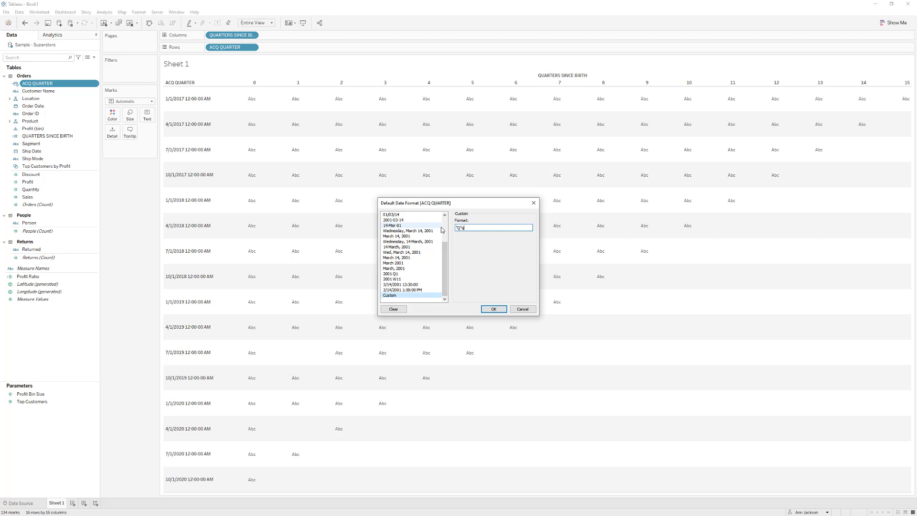
pyautogui.click(494, 309)
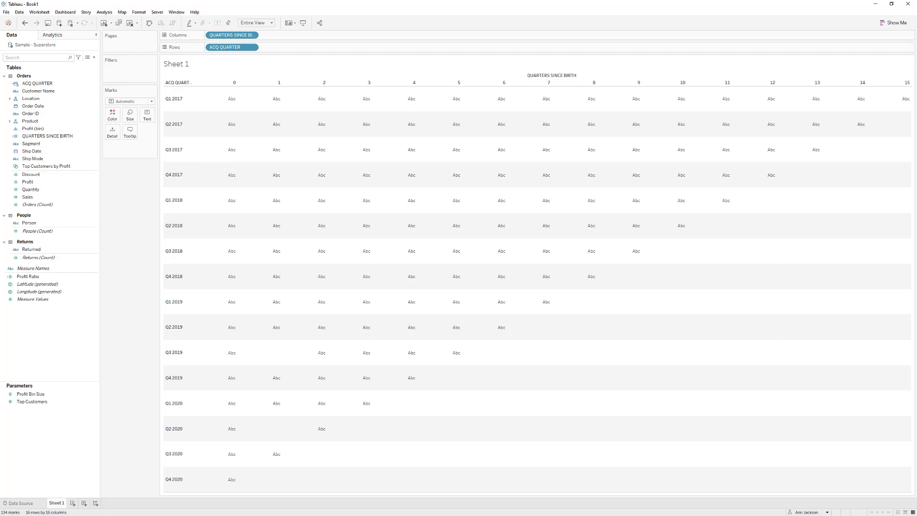
# Restore the Tableau window and arrange it beside the reference CLTV matrix in the browser
pyautogui.moveTo(386, 6); pyautogui.dragTo(411, 36)
pyautogui.click(106, 142)
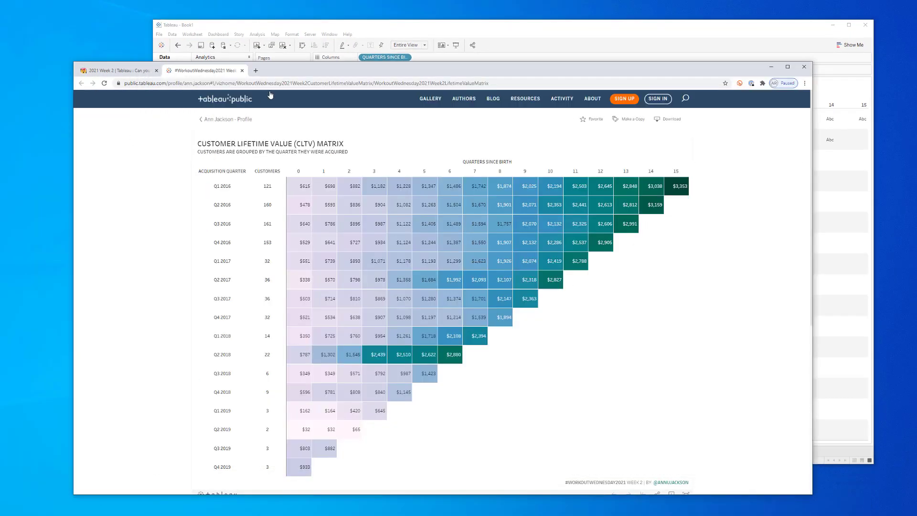
pyautogui.moveTo(333, 75); pyautogui.dragTo(295, 62)
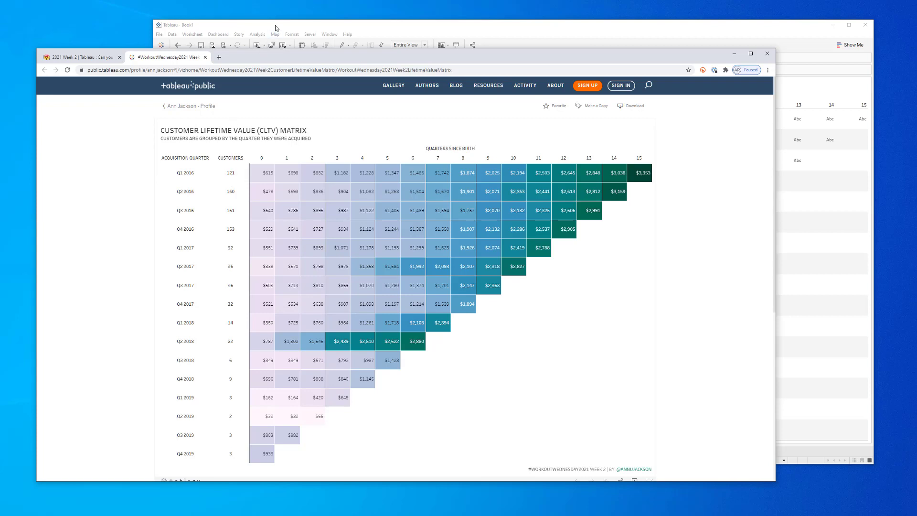
pyautogui.moveTo(278, 28); pyautogui.dragTo(292, 27)
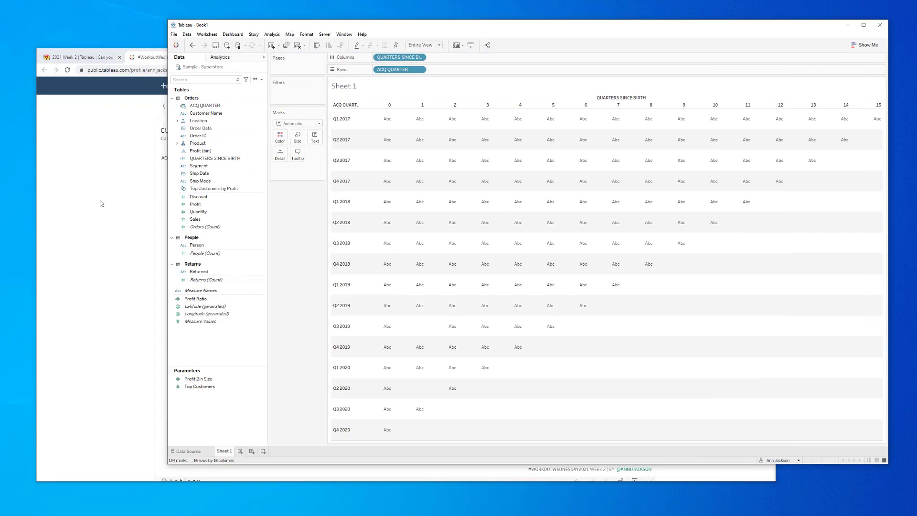
pyautogui.click(123, 198)
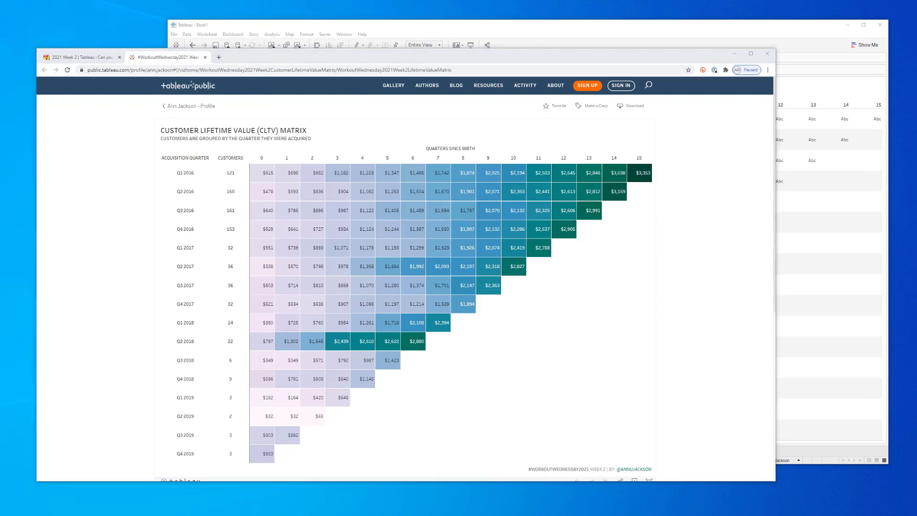
# Start a new calculated field named # CUSTOMERS
pyautogui.click(381, 28)
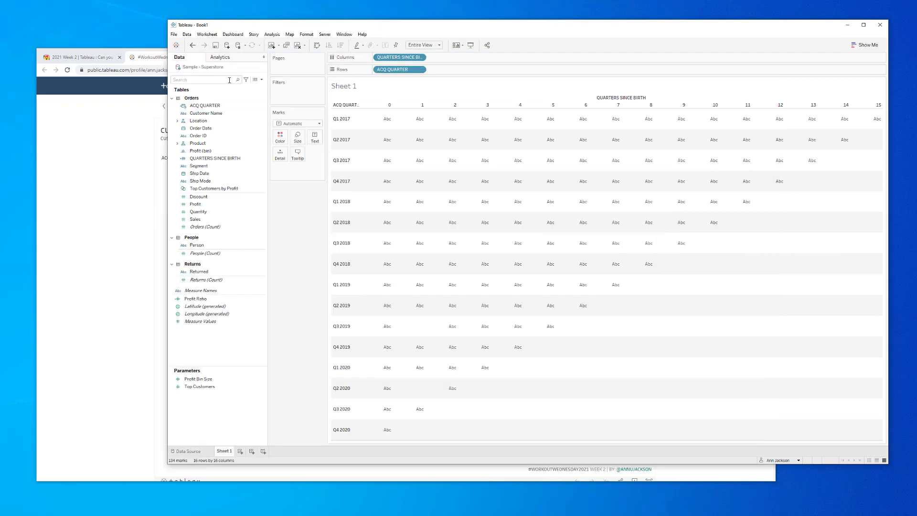
pyautogui.click(261, 79)
pyautogui.click(227, 88)
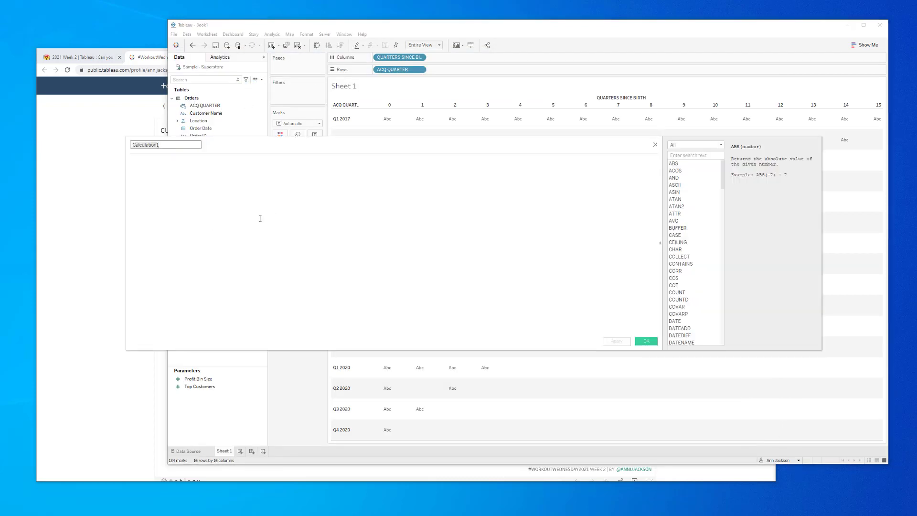
pyautogui.write('# CUSTOMERS')
pyautogui.press('Tab')
# Enter {FIXED [ACQ QUARTER]: COUNTD([Customer Name])}, apply it and save
pyautogui.write('{FIXED [')
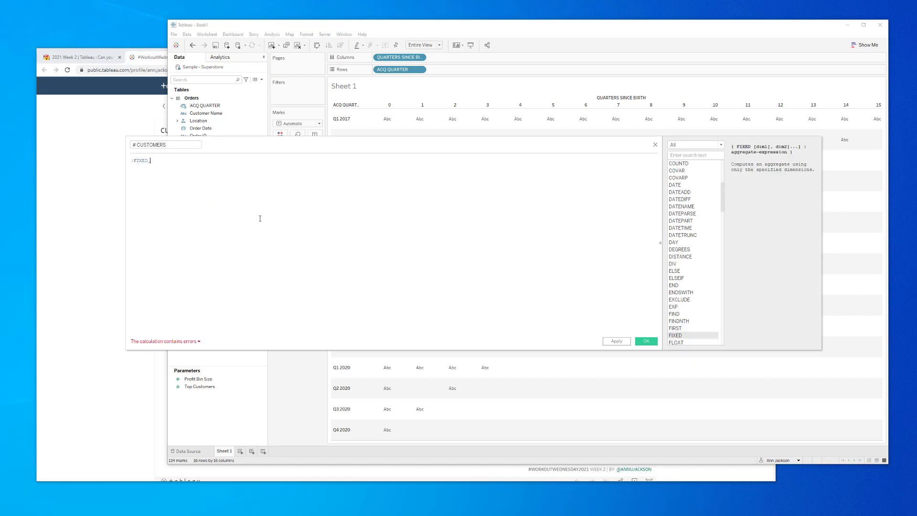
pyautogui.write('AC')
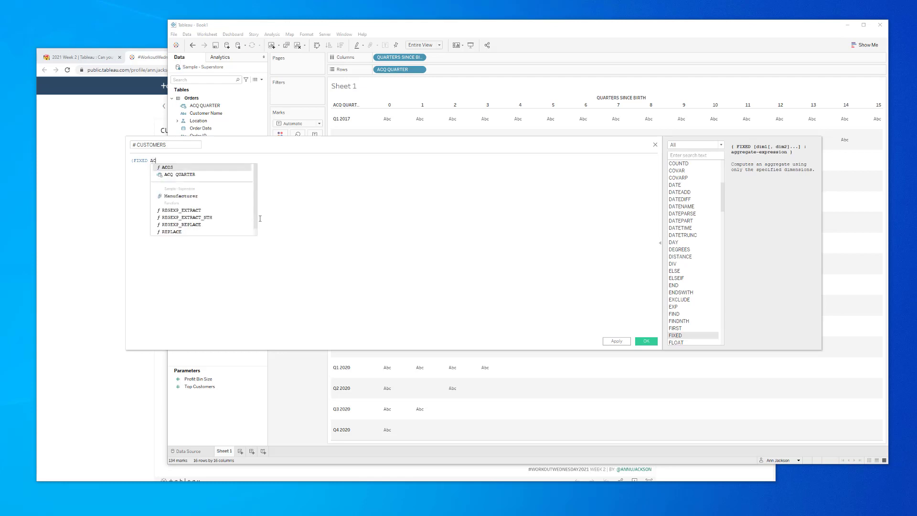
pyautogui.write('Q')
pyautogui.press('Return')
pyautogui.write('COUNTD')
pyautogui.press('Return')
pyautogui.write('cust')
pyautogui.press('Return')
pyautogui.write(')}')
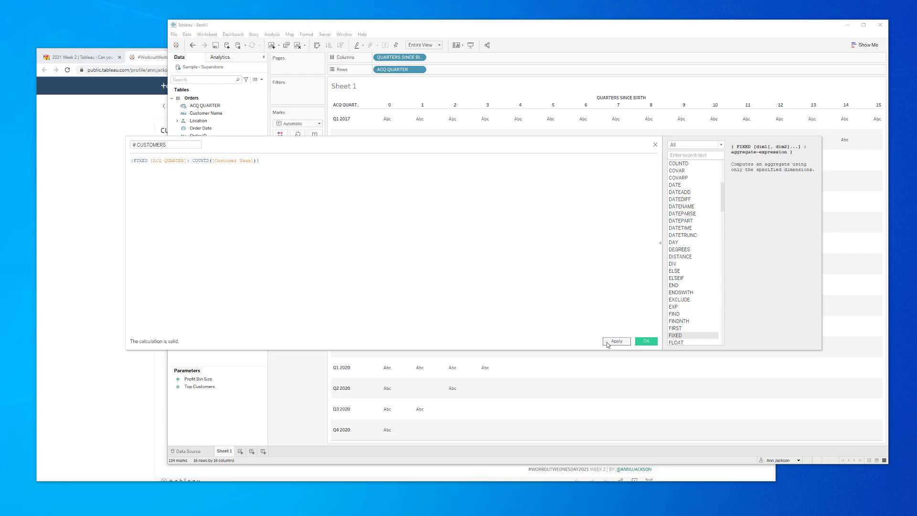
pyautogui.click(609, 342)
pyautogui.click(646, 341)
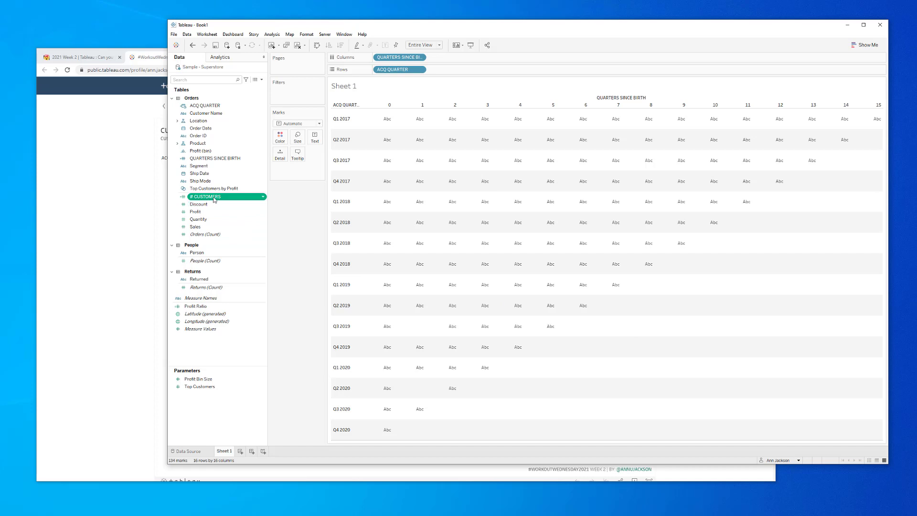
# Add # CUSTOMERS to Rows as a discrete field beside the quarter labels
pyautogui.moveTo(213, 200)
pyautogui.mouseDown()
pyautogui.moveTo(473, 75)
pyautogui.moveTo(437, 86)
pyautogui.moveTo(306, 195)
pyautogui.moveTo(296, 193)
pyautogui.moveTo(466, 72)
pyautogui.mouseUp()
pyautogui.rightClick(462, 70)
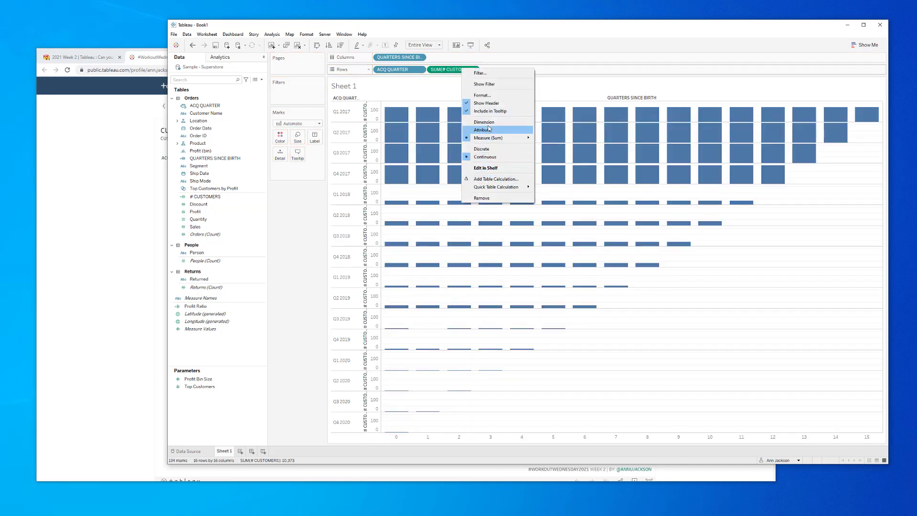
pyautogui.click(489, 149)
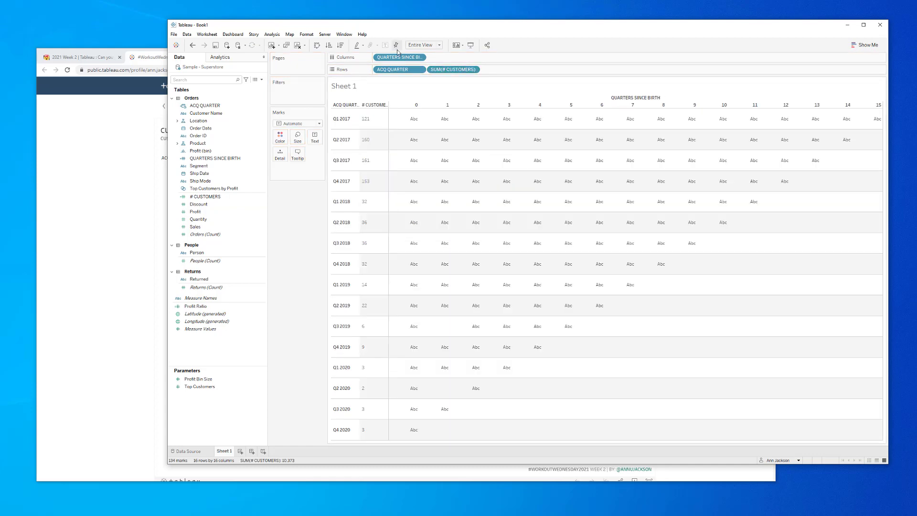
# Compare the customer counts against the reference CLTV matrix in the browser
pyautogui.moveTo(398, 24); pyautogui.dragTo(449, 34)
pyautogui.click(202, 63)
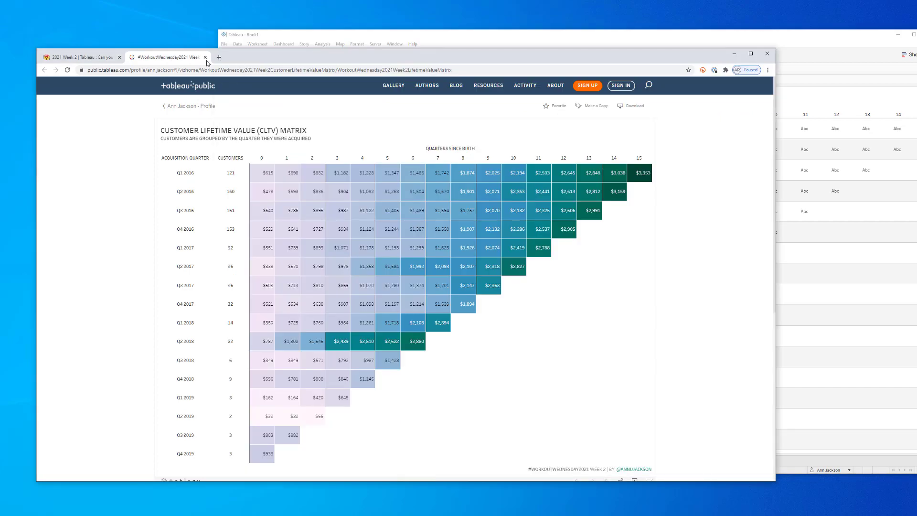
pyautogui.moveTo(202, 63); pyautogui.dragTo(160, 64)
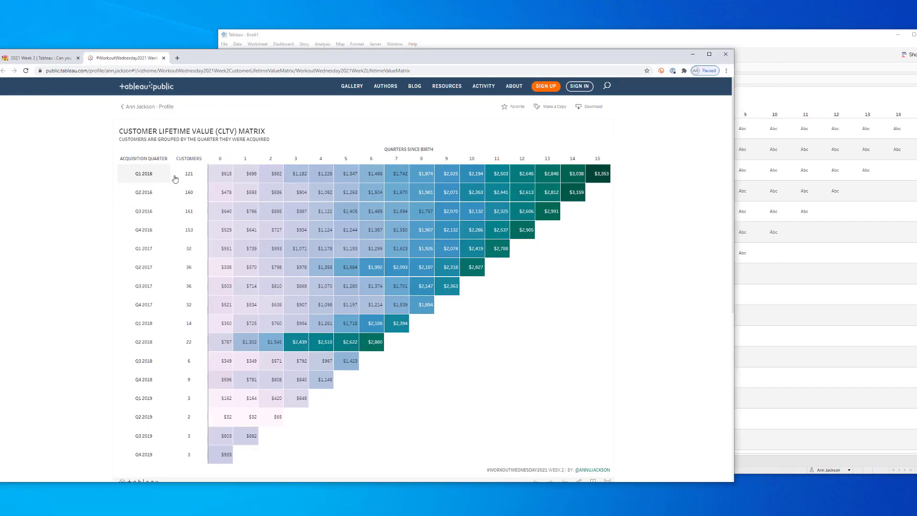
pyautogui.moveTo(395, 38); pyautogui.dragTo(409, 35)
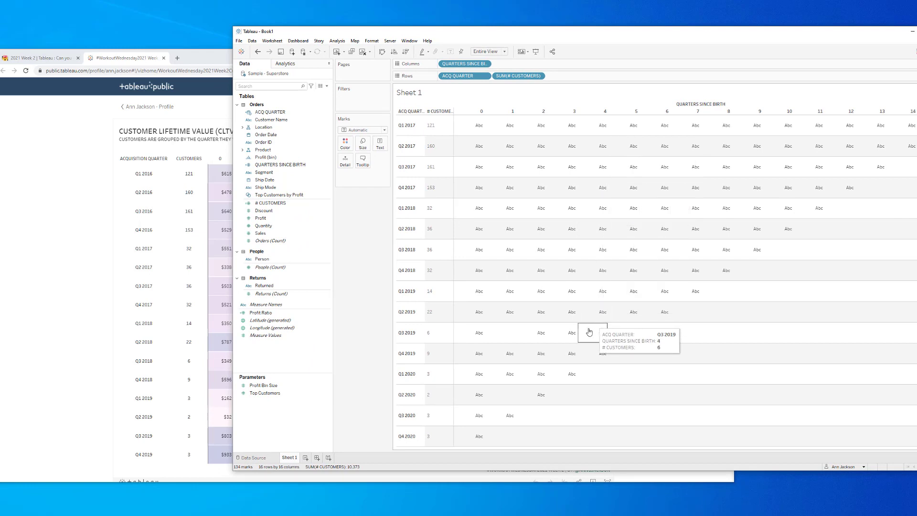
# Put summed Sales on the Text mark so each matrix cell shows totals, and maximize Tableau
pyautogui.moveTo(276, 235); pyautogui.dragTo(384, 143)
pyautogui.moveTo(527, 39); pyautogui.dragTo(418, 49)
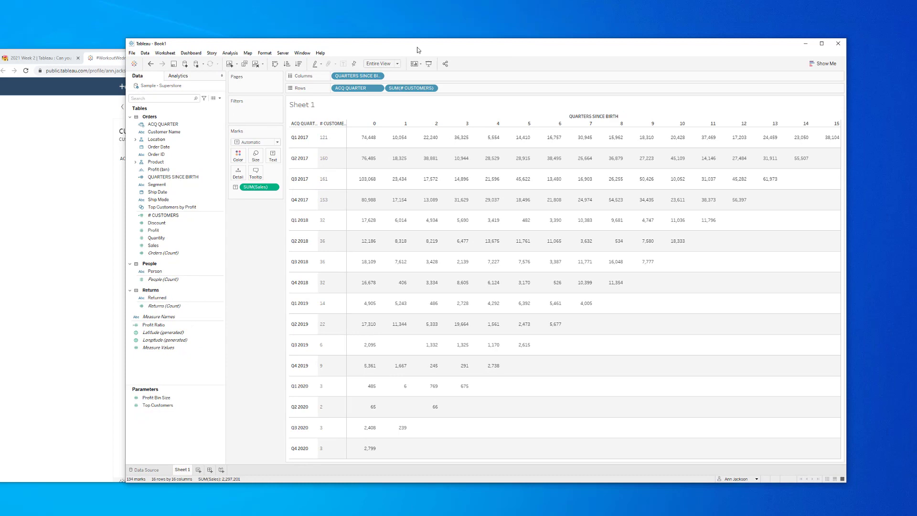
pyautogui.doubleClick(417, 47)
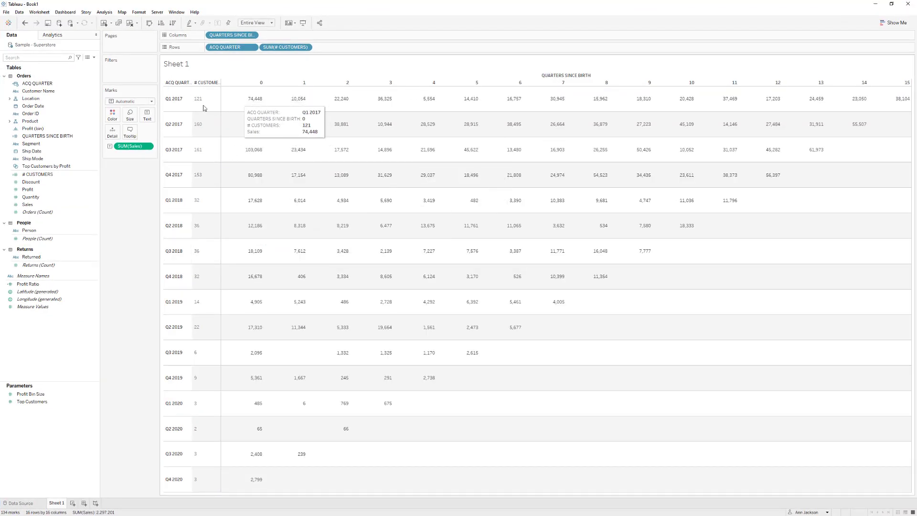
pyautogui.moveTo(254, 106)
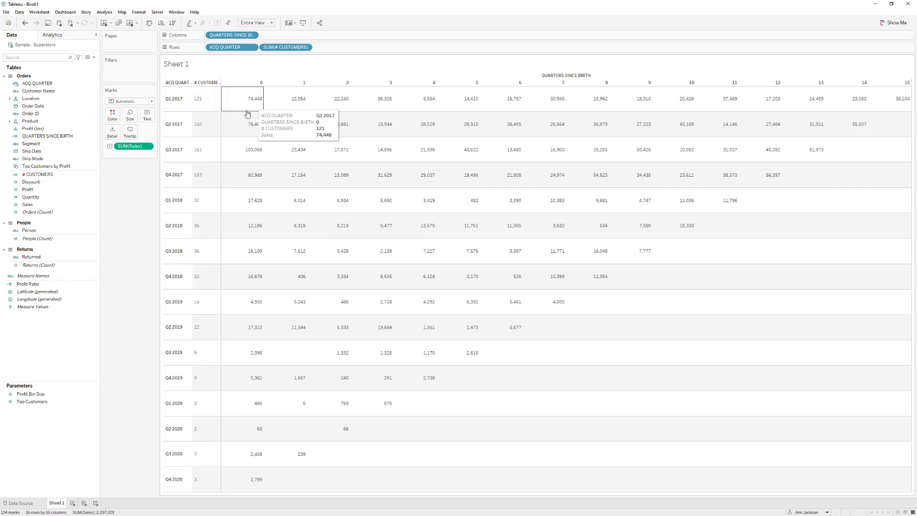
pyautogui.moveTo(288, 111)
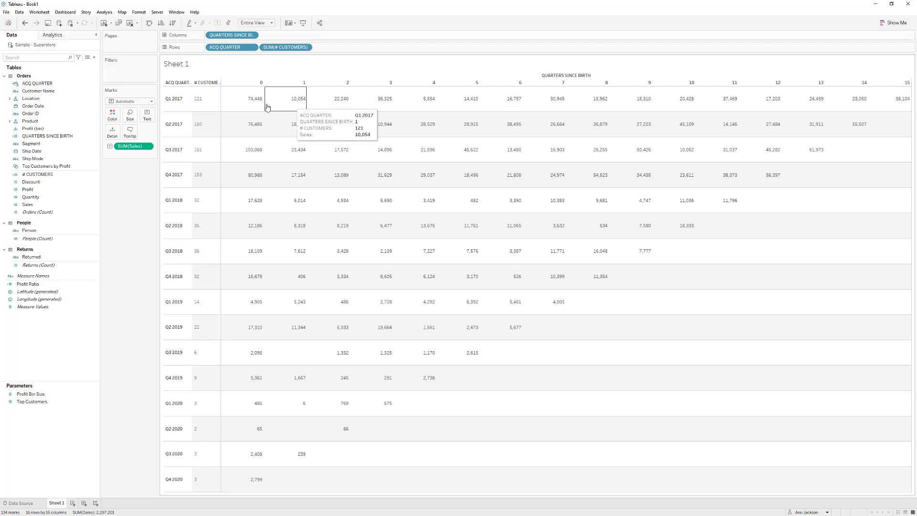
# Make SUM(Sales) a Running Total over ACQ QUARTER and QUARTERS SINCE BIRTH, restarting every ACQ QUARTER
pyautogui.click(147, 146)
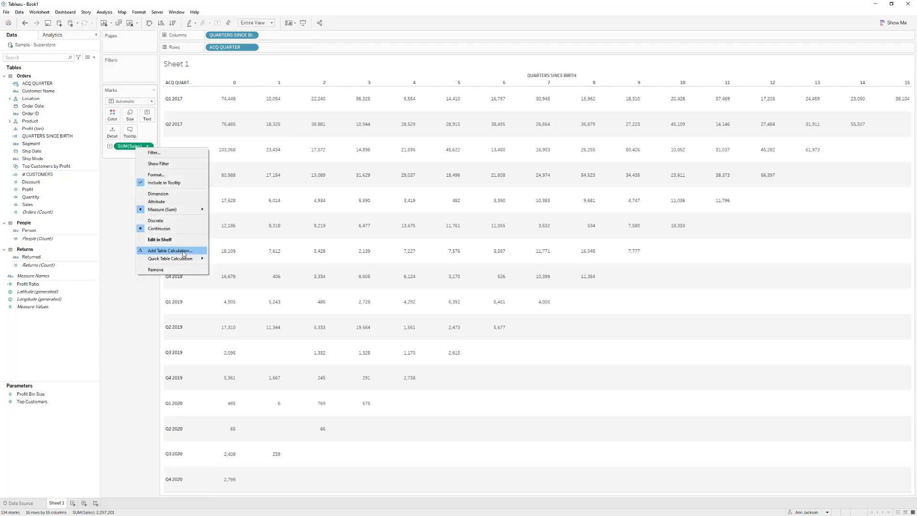
pyautogui.click(184, 251)
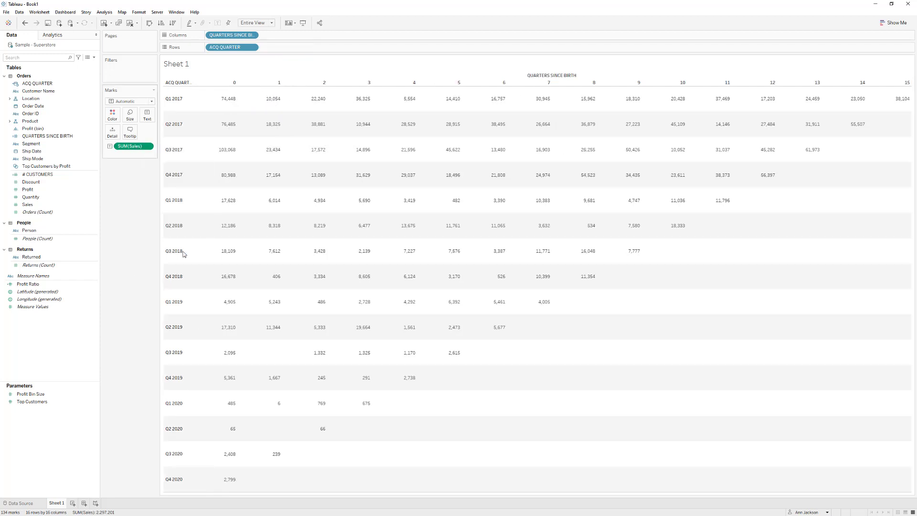
pyautogui.click(373, 166)
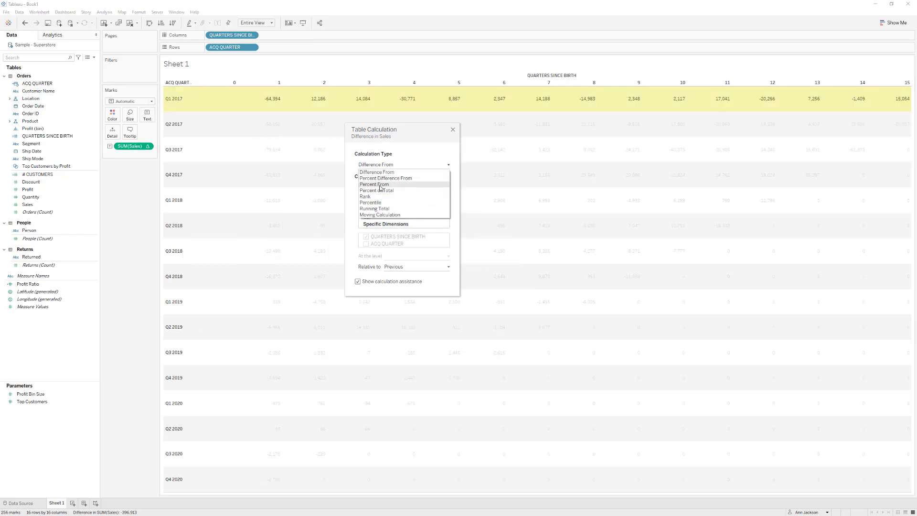
pyautogui.click(382, 209)
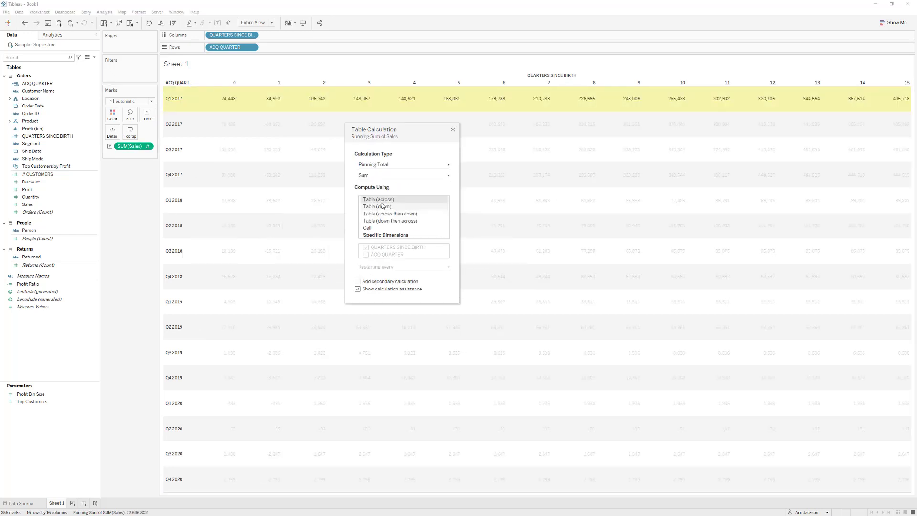
pyautogui.click(378, 235)
pyautogui.click(366, 254)
pyautogui.click(415, 268)
pyautogui.click(399, 254)
pyautogui.moveTo(400, 255); pyautogui.dragTo(399, 246)
pyautogui.click(415, 267)
pyautogui.click(415, 280)
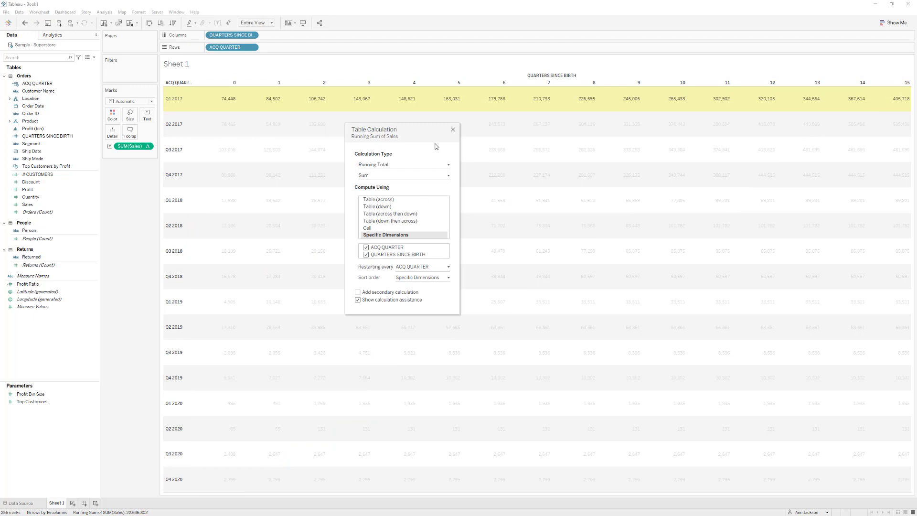
pyautogui.click(452, 131)
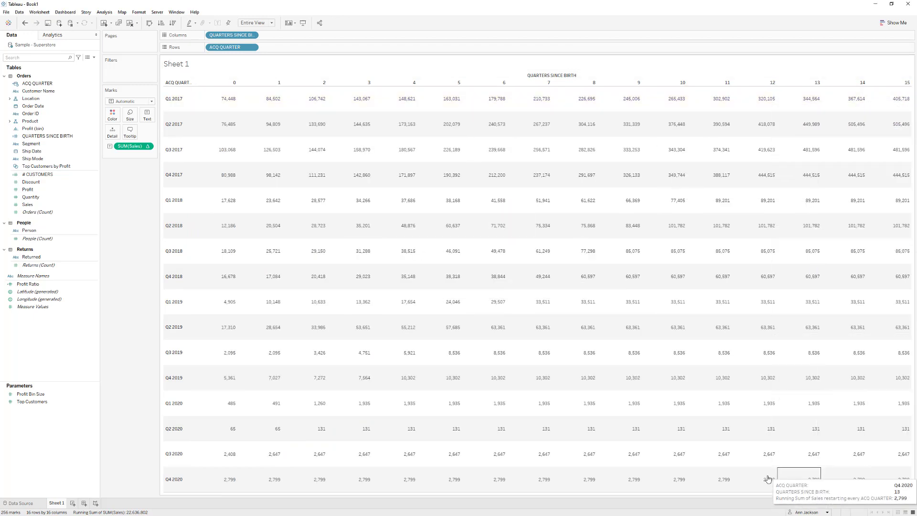
pyautogui.moveTo(799, 460)
pyautogui.moveTo(232, 106)
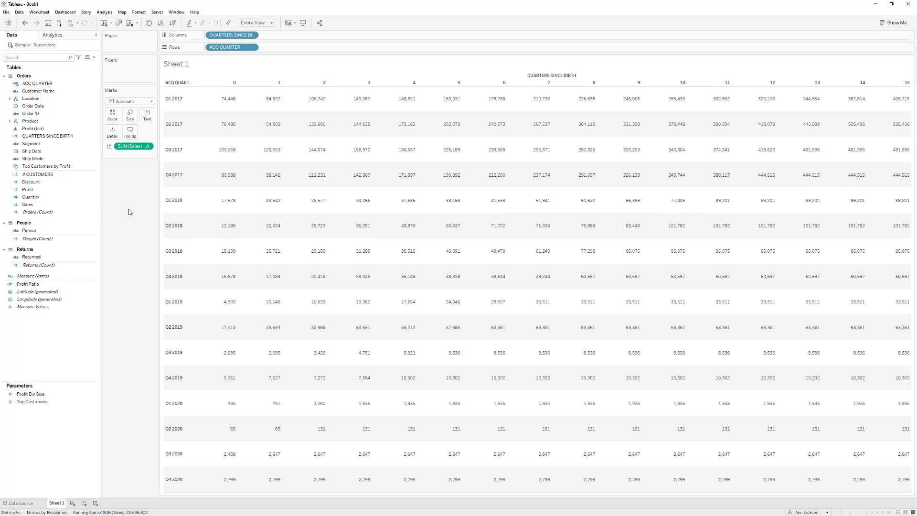
# Create a calculated field named CLV with formula RUNNING_SUM(SUM([Sales]))/MAX([# CUSTOMERS])
pyautogui.click(94, 57)
pyautogui.click(91, 67)
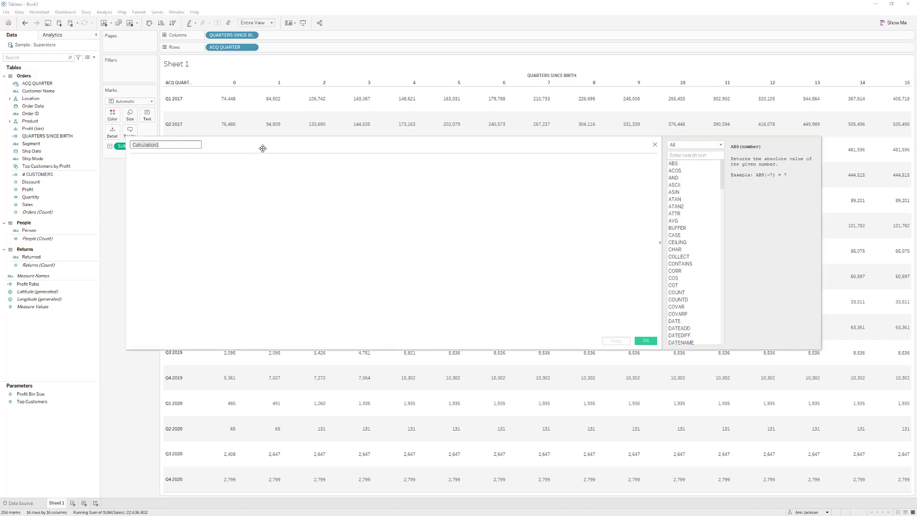
pyautogui.moveTo(143, 147); pyautogui.dragTo(268, 215)
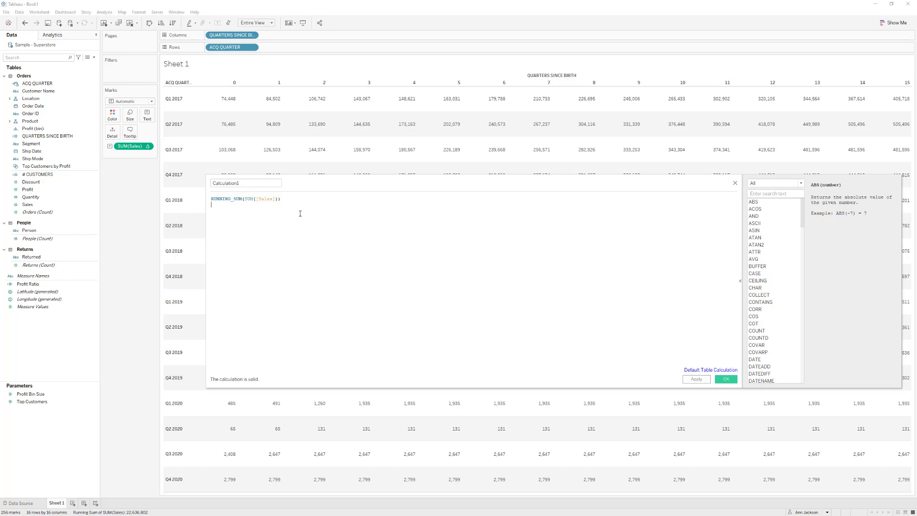
pyautogui.press('Return')
pyautogui.write('/MAX(')
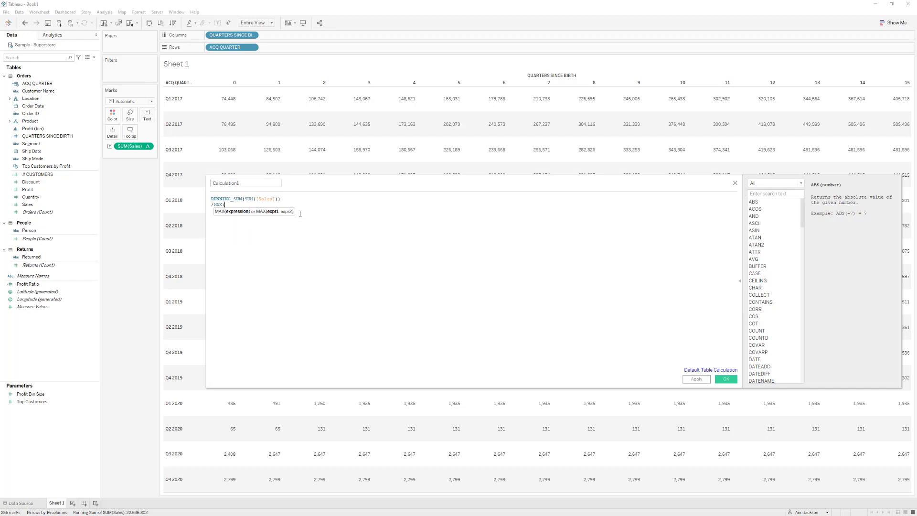
pyautogui.moveTo(39, 174); pyautogui.dragTo(328, 227)
pyautogui.write(')')
pyautogui.doubleClick(256, 185)
pyautogui.write('CLV')
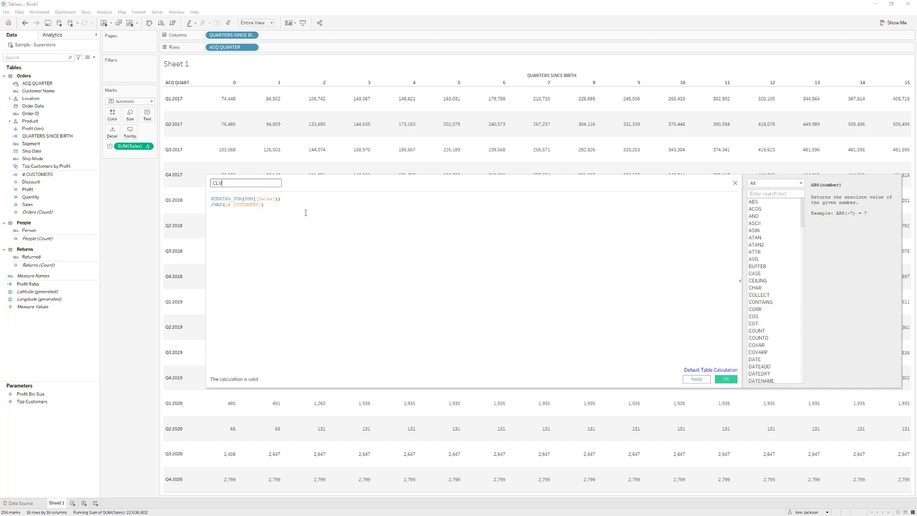
pyautogui.keyDown('ctrl'); pyautogui.scroll(4, 401, 262); pyautogui.keyUp('ctrl')
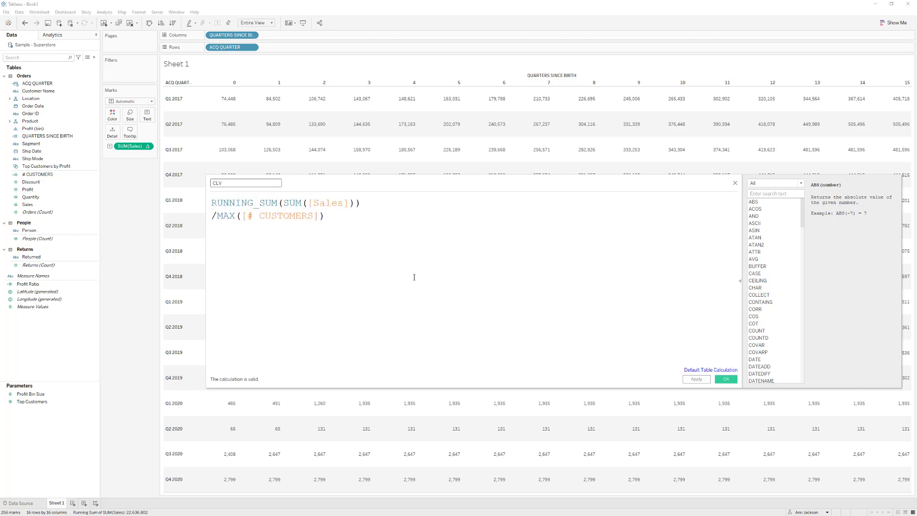
# Save CLV, replace the Sales values in the cells with CLV, and colour the cells by CLV
pyautogui.click(726, 380)
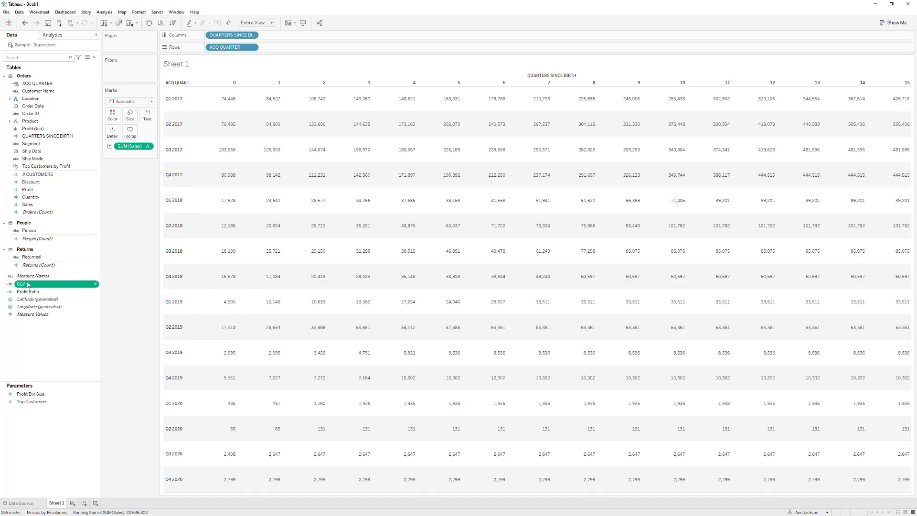
pyautogui.moveTo(24, 285); pyautogui.dragTo(132, 150)
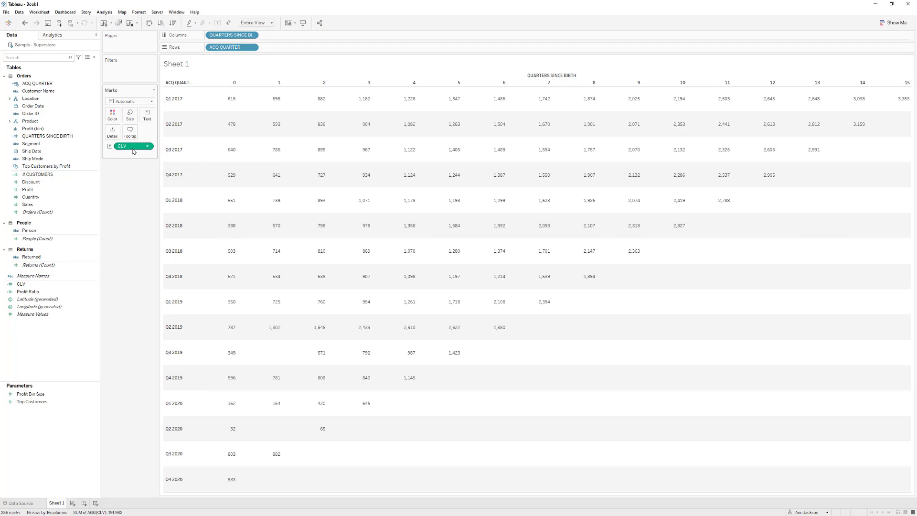
pyautogui.moveTo(215, 105)
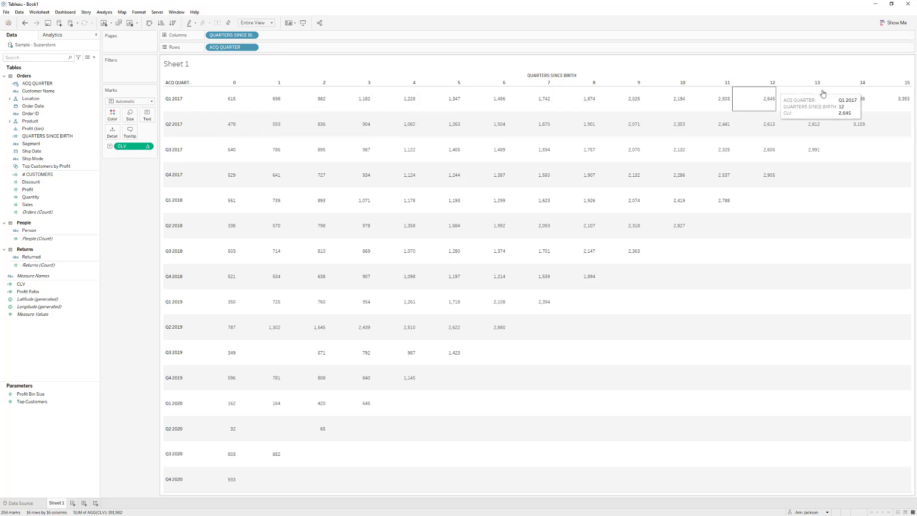
pyautogui.moveTo(875, 98)
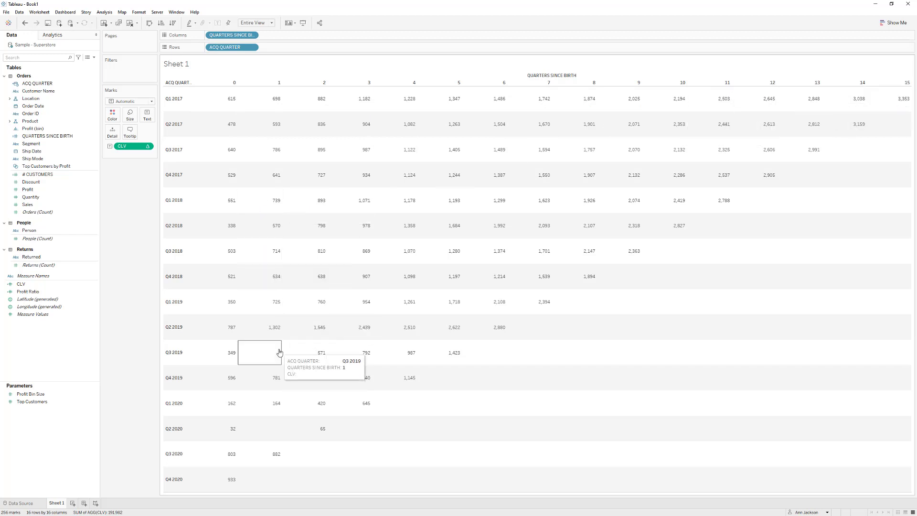
pyautogui.moveTo(272, 439)
pyautogui.moveTo(128, 146); pyautogui.dragTo(112, 118)
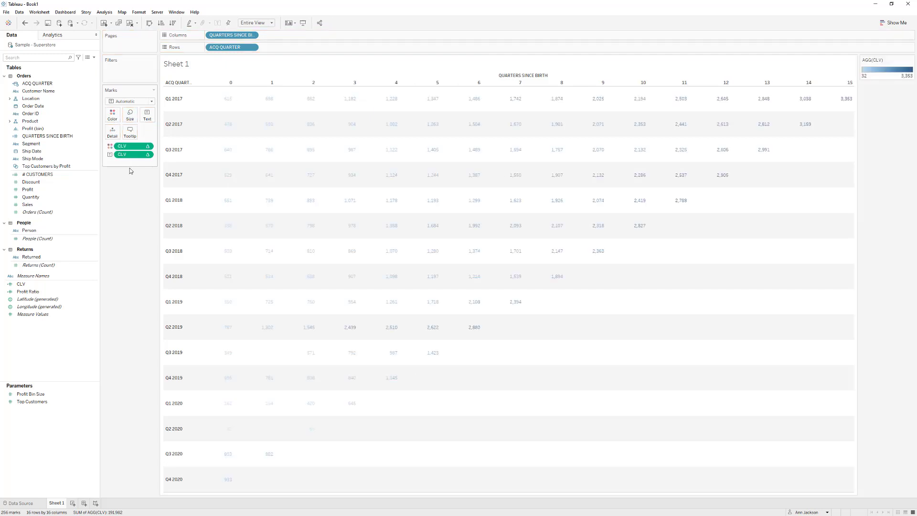
# Switch the marks to Square and recolour the CLV heatmap with the CB_PuBuGn palette
pyautogui.click(130, 101)
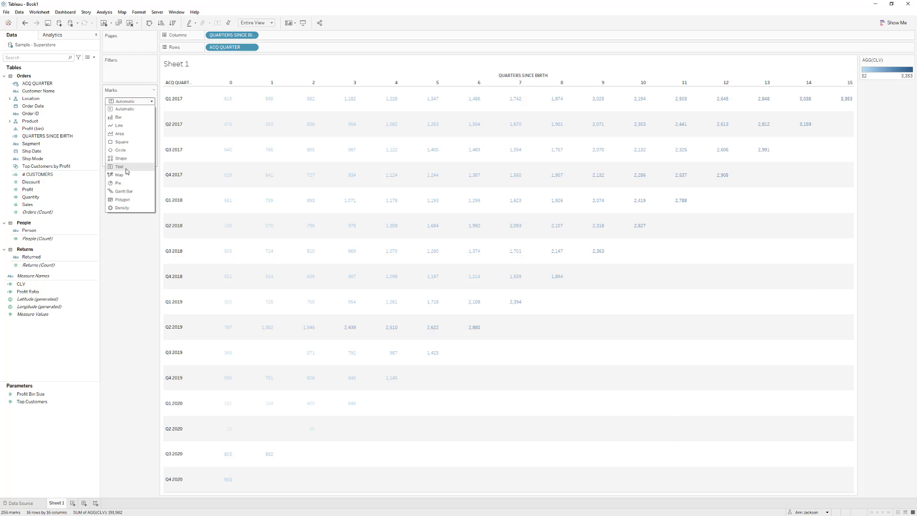
pyautogui.click(130, 142)
pyautogui.click(113, 114)
pyautogui.click(137, 138)
pyautogui.click(456, 232)
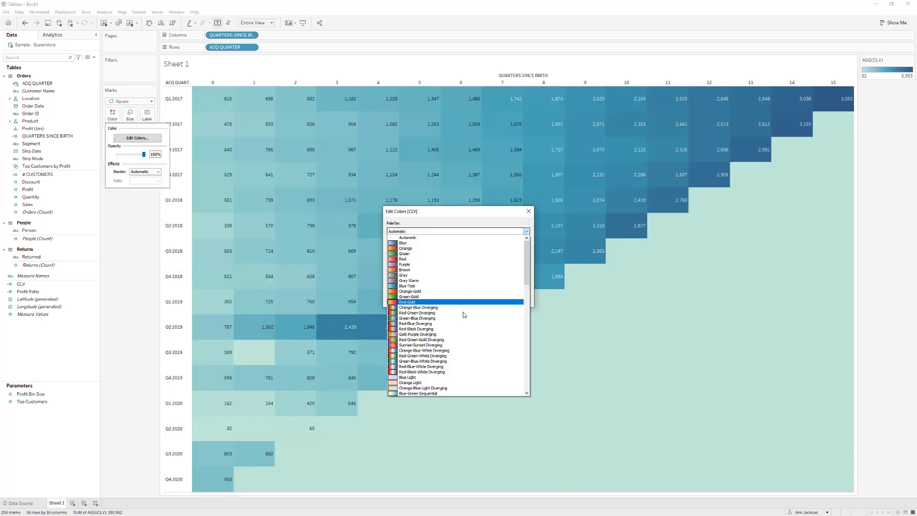
pyautogui.scroll(-10, 467, 305)
pyautogui.scroll(-5, 464, 309)
pyautogui.scroll(-1, 459, 371)
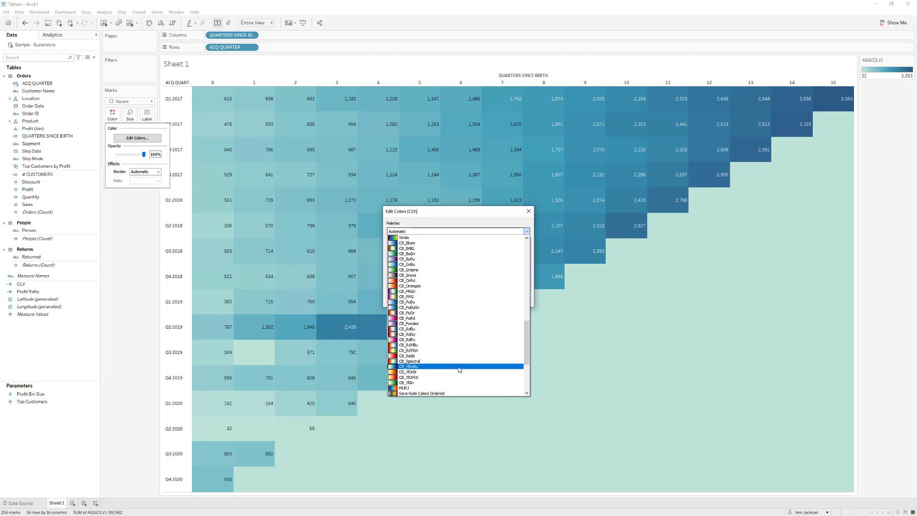
pyautogui.click(462, 309)
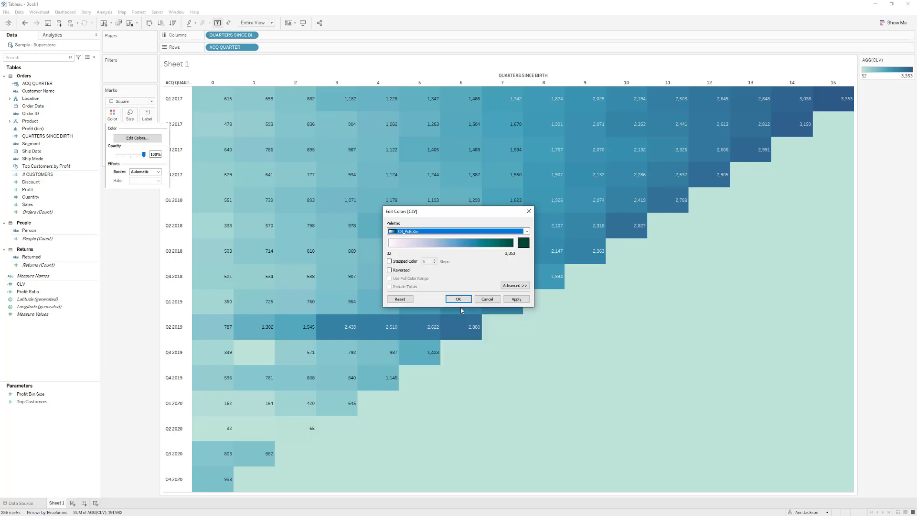
pyautogui.click(512, 301)
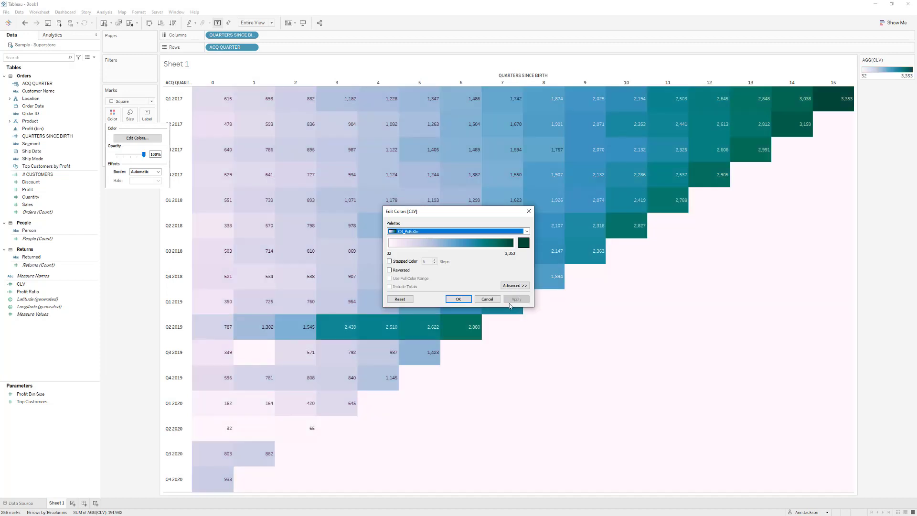
pyautogui.click(458, 299)
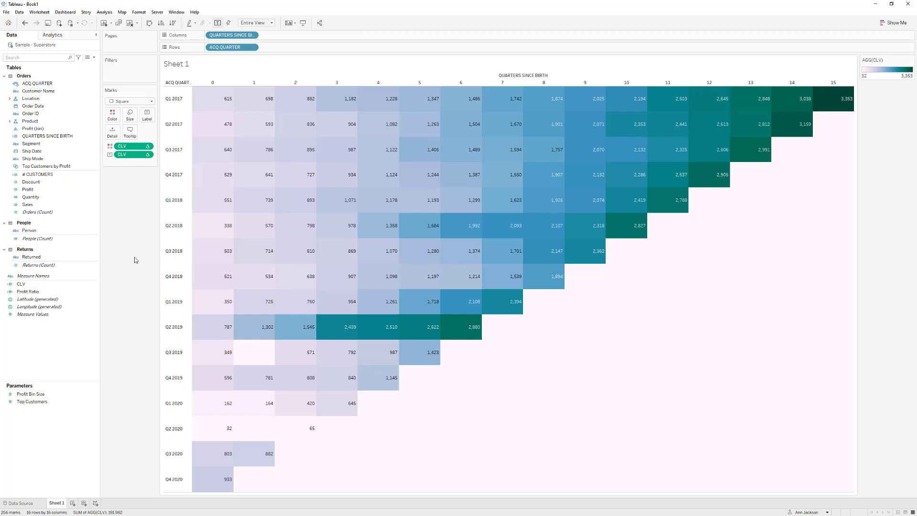
# Add a CLV filter that keeps only non-null values
pyautogui.click(69, 285)
pyautogui.moveTo(69, 284); pyautogui.dragTo(123, 69)
pyautogui.click(525, 223)
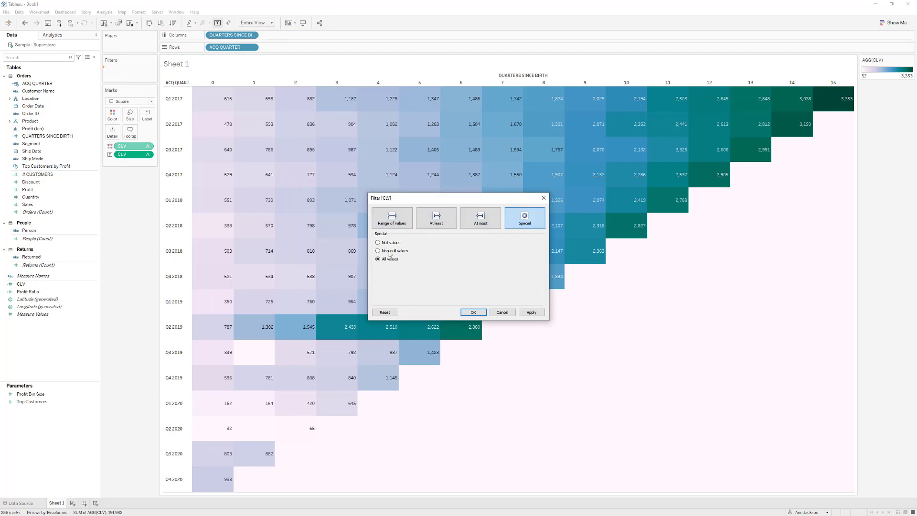
pyautogui.click(378, 252)
pyautogui.click(527, 313)
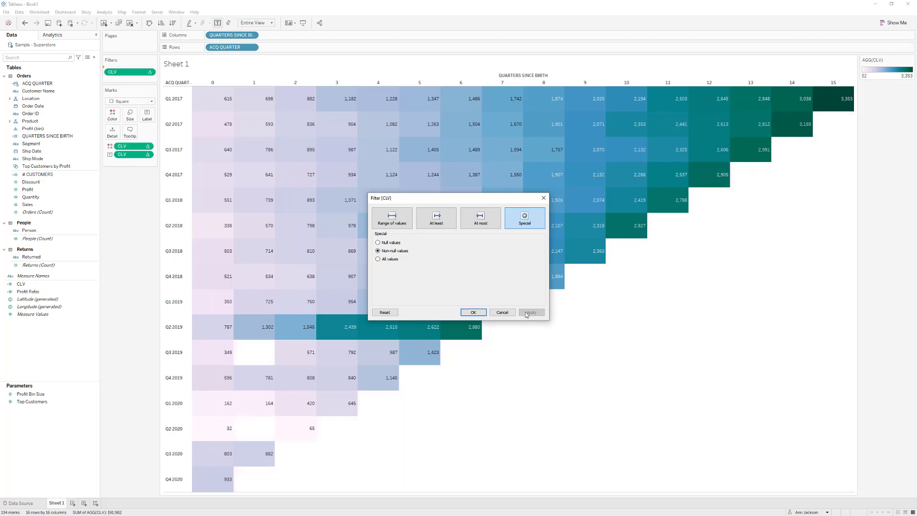
pyautogui.click(481, 312)
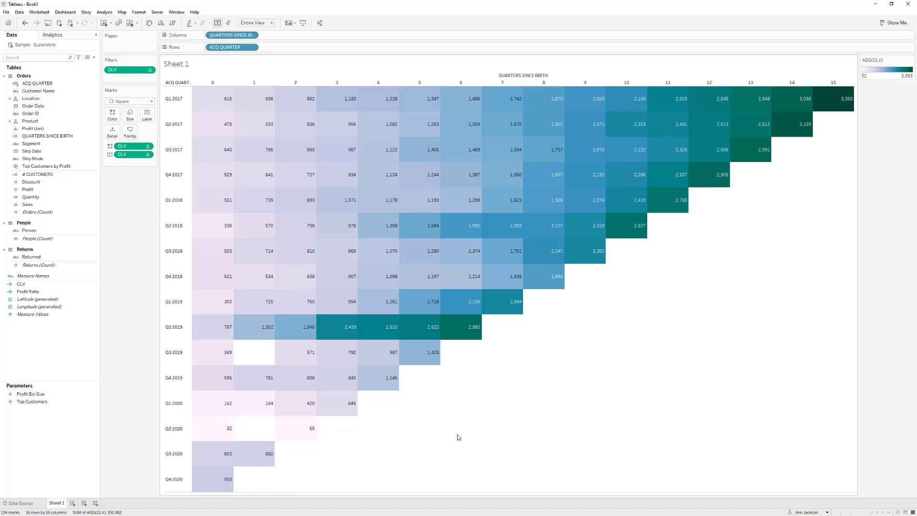
# Compare the Tableau matrix with the reference matrix in the browser
pyautogui.moveTo(379, 4); pyautogui.dragTo(484, 34)
pyautogui.click(162, 146)
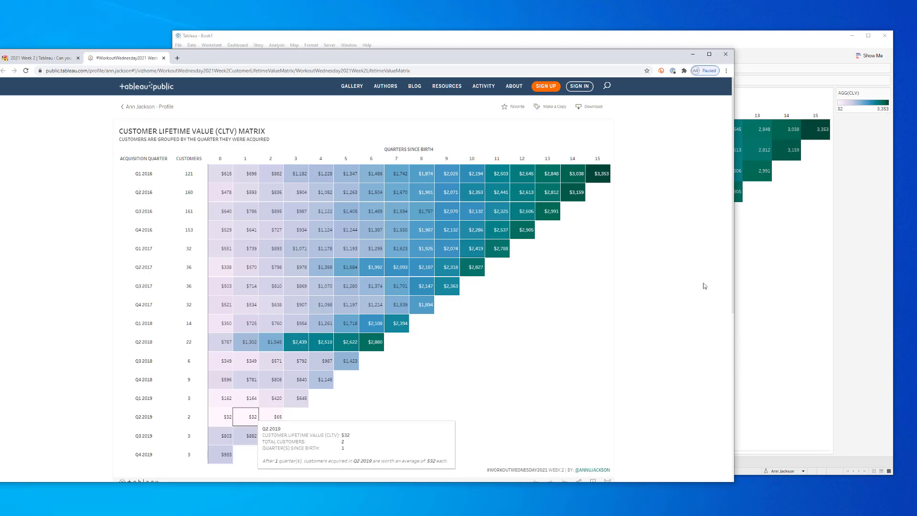
pyautogui.click(770, 268)
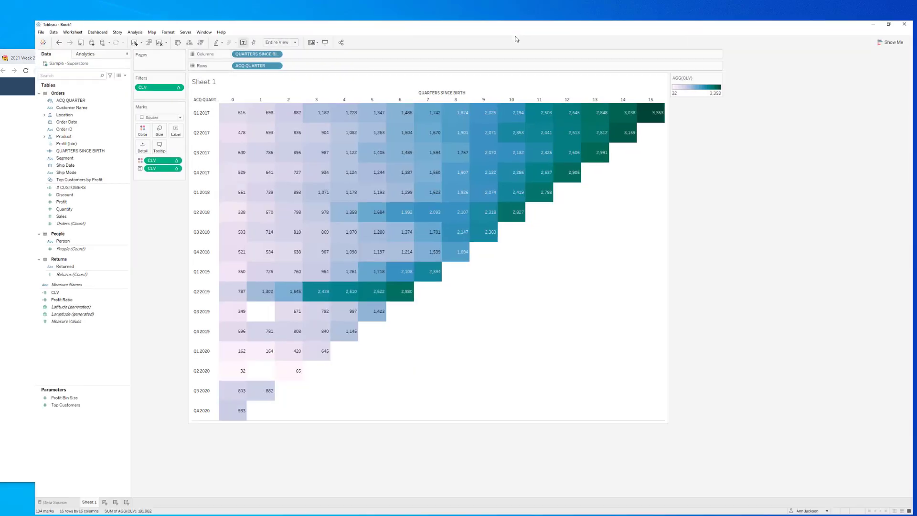
# Convert # CUSTOMERS to discrete and set its default aggregation to Maximum
pyautogui.doubleClick(517, 38)
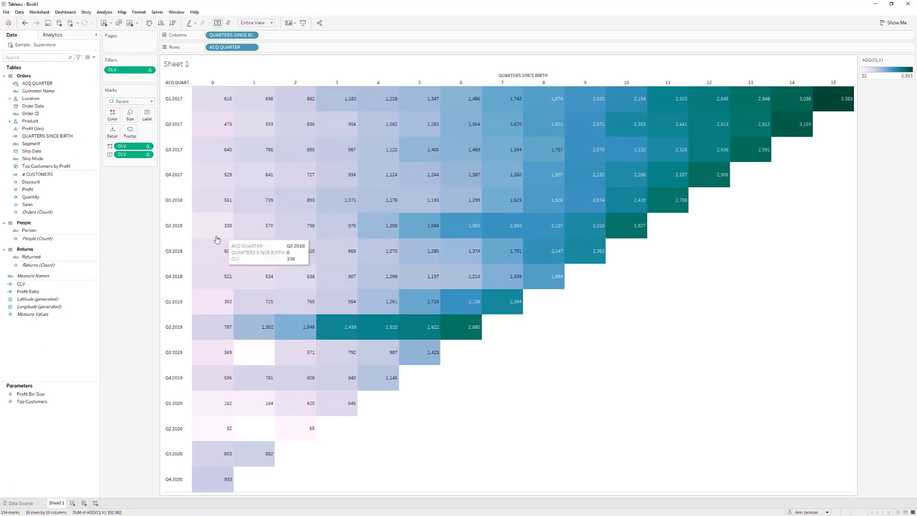
pyautogui.click(42, 174)
pyautogui.rightClick(43, 177)
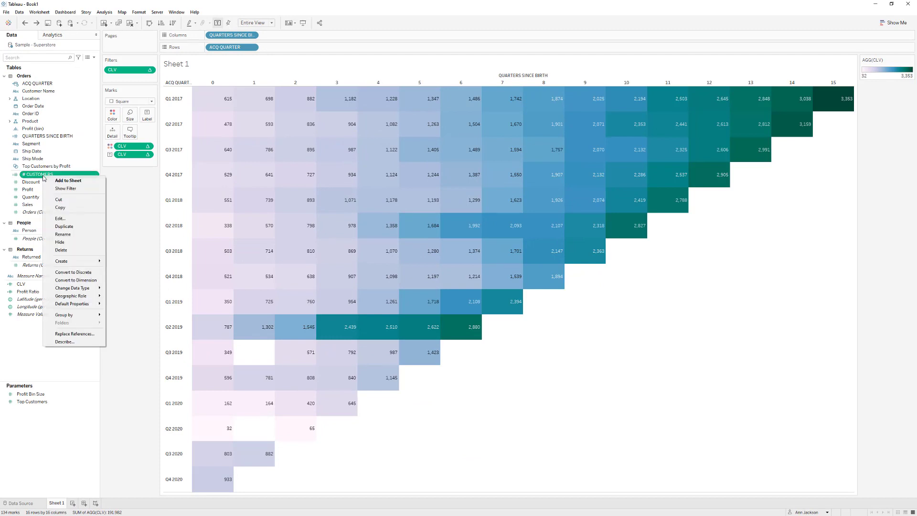
pyautogui.click(80, 273)
pyautogui.rightClick(39, 176)
pyautogui.moveTo(86, 306)
pyautogui.moveTo(125, 323)
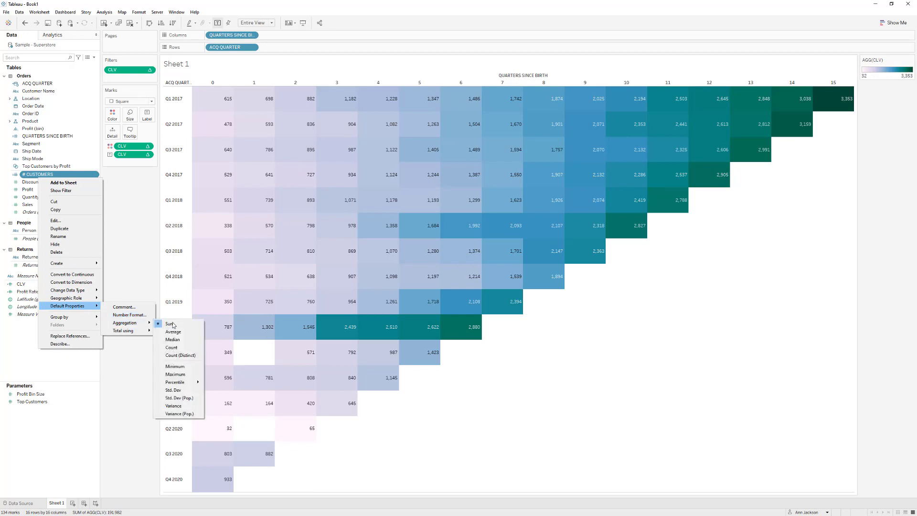
pyautogui.click(182, 374)
pyautogui.moveTo(38, 175)
pyautogui.mouseDown()
pyautogui.moveTo(289, 47)
pyautogui.moveTo(44, 162)
pyautogui.moveTo(40, 176)
pyautogui.mouseUp()
pyautogui.rightClick(40, 175)
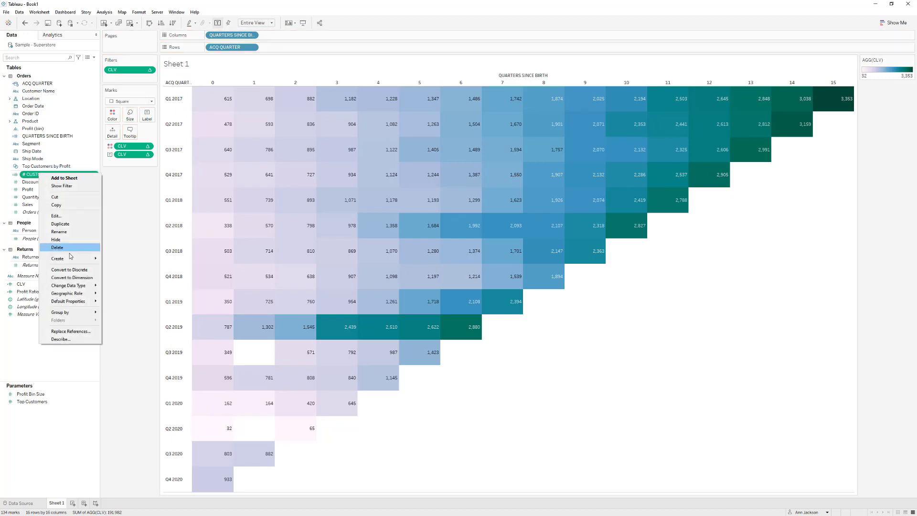
pyautogui.click(32, 178)
# Add # CUSTOMERS to Rows and widen its column so the header fits
pyautogui.moveTo(33, 178); pyautogui.dragTo(287, 46)
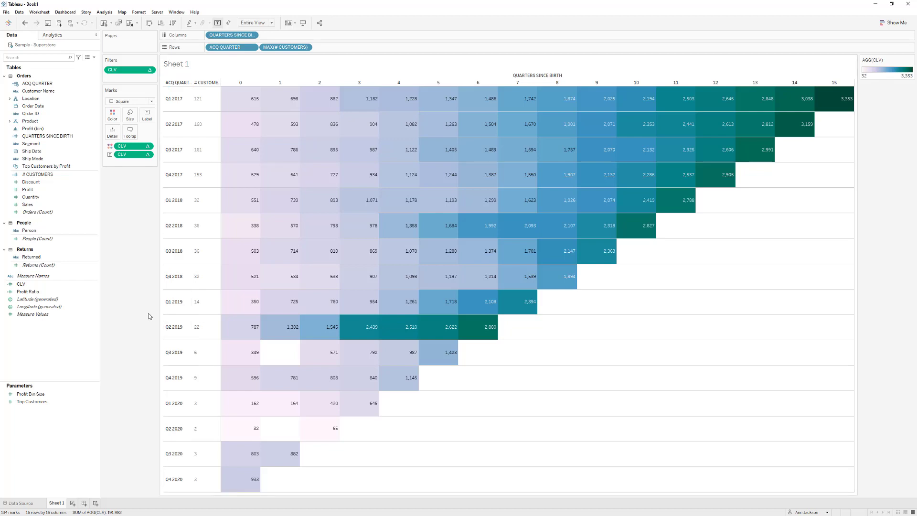
pyautogui.moveTo(221, 100)
pyautogui.mouseDown()
pyautogui.moveTo(229, 100)
pyautogui.moveTo(209, 100)
pyautogui.mouseUp()
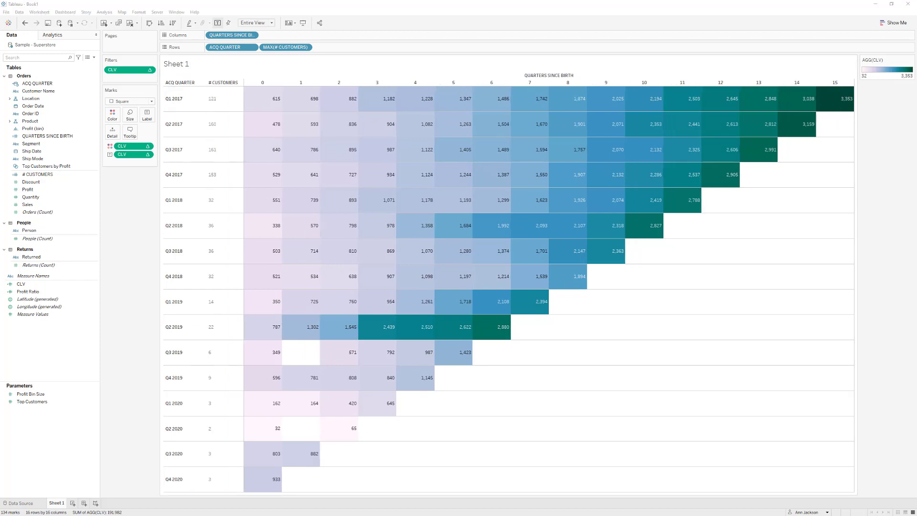
pyautogui.click(228, 344)
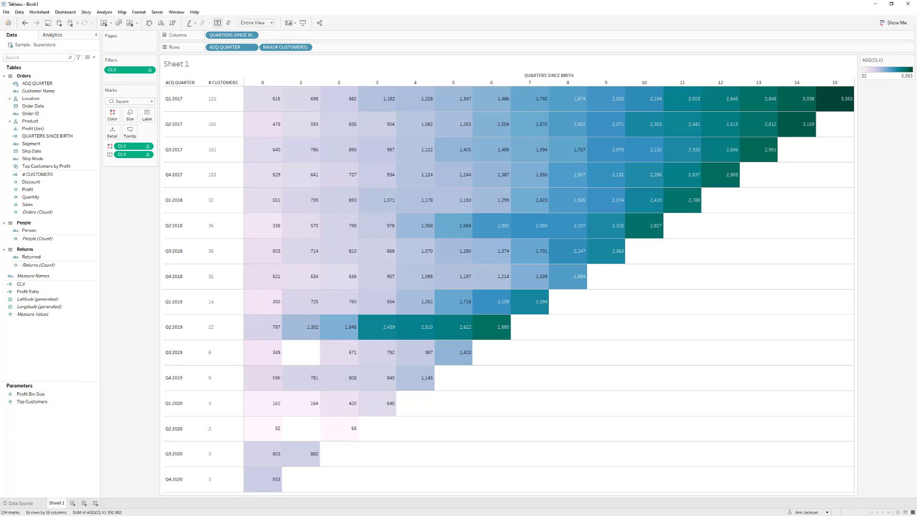
pyautogui.moveTo(0, 53); pyautogui.dragTo(484, 53)
# Maximize the solution workbook and inspect its matrix tooltip without changing it
pyautogui.doubleClick(483, 52)
pyautogui.moveTo(298, 240)
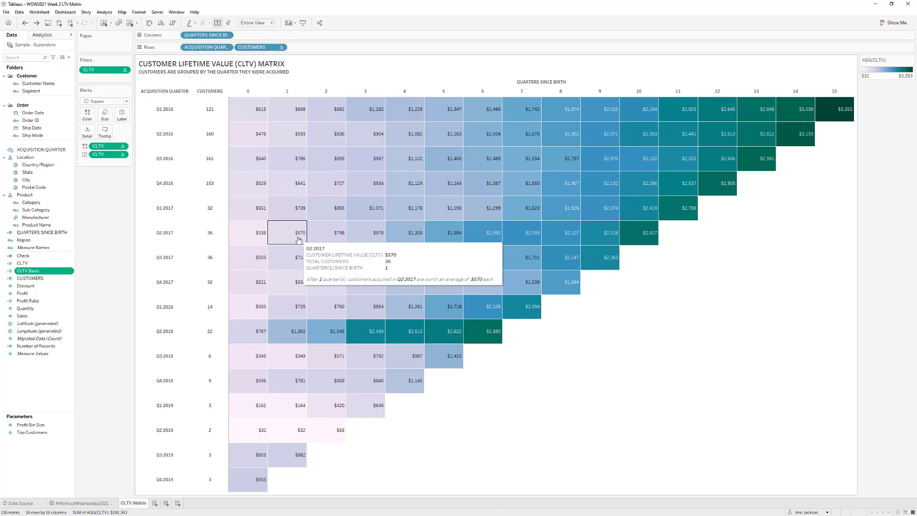
pyautogui.click(105, 133)
pyautogui.moveTo(114, 173); pyautogui.dragTo(434, 114)
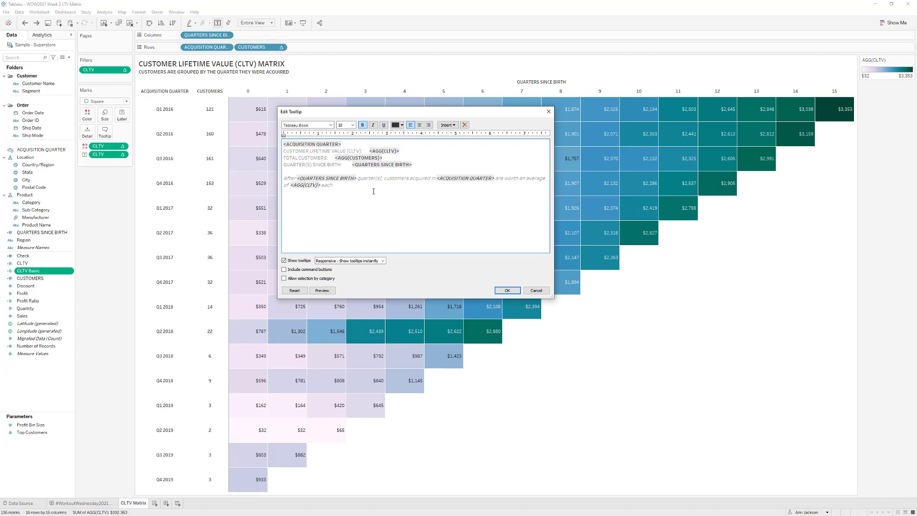
pyautogui.click(530, 290)
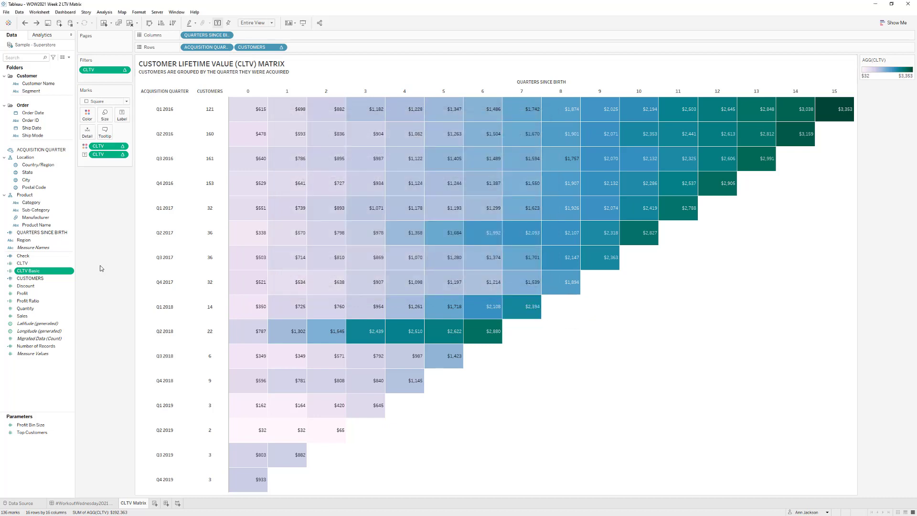
# View the CLTV Basic calculation in the reference workbook, then close it
pyautogui.rightClick(58, 272)
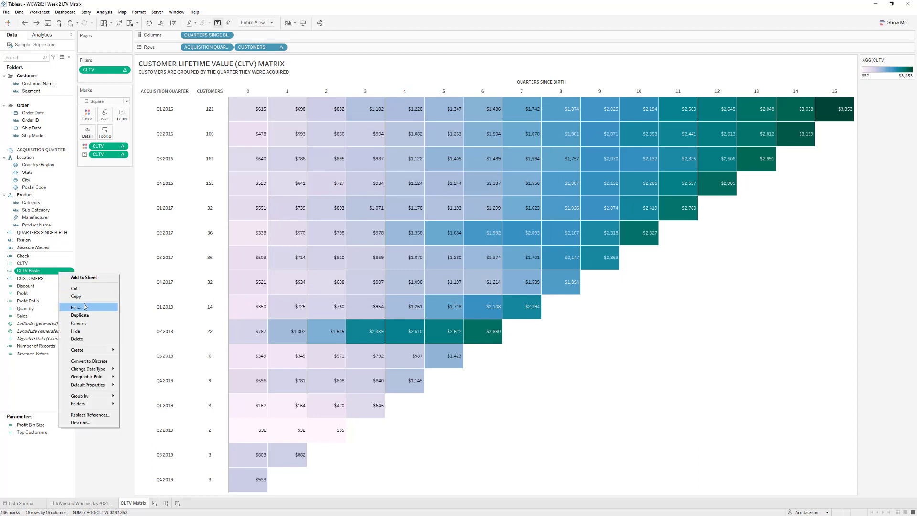
pyautogui.click(105, 303)
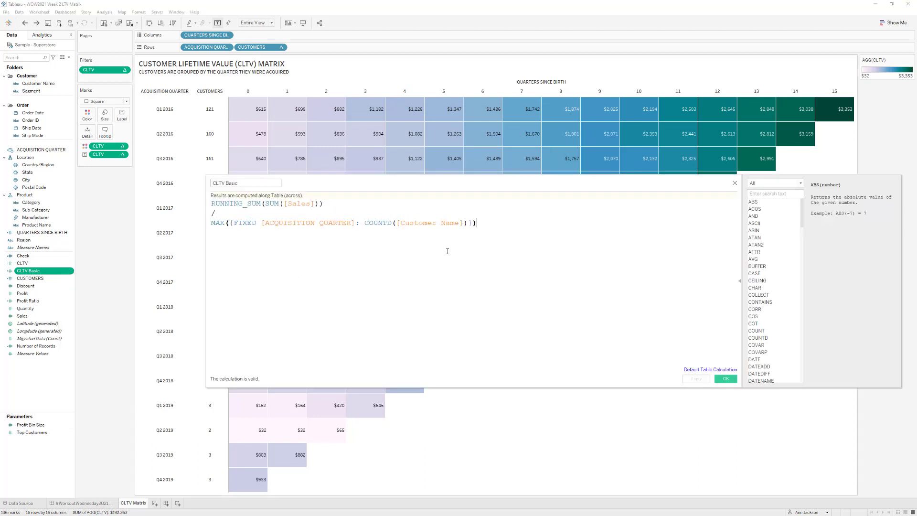
pyautogui.click(735, 183)
# Open the CLTV calculation and enlarge and reposition its editor to read the full formula
pyautogui.rightClick(41, 265)
pyautogui.click(77, 301)
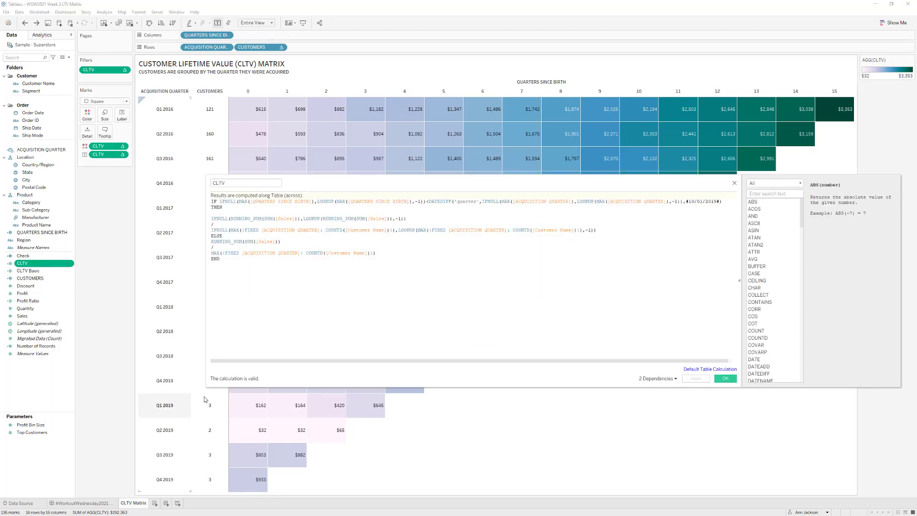
pyautogui.moveTo(206, 387); pyautogui.dragTo(140, 432)
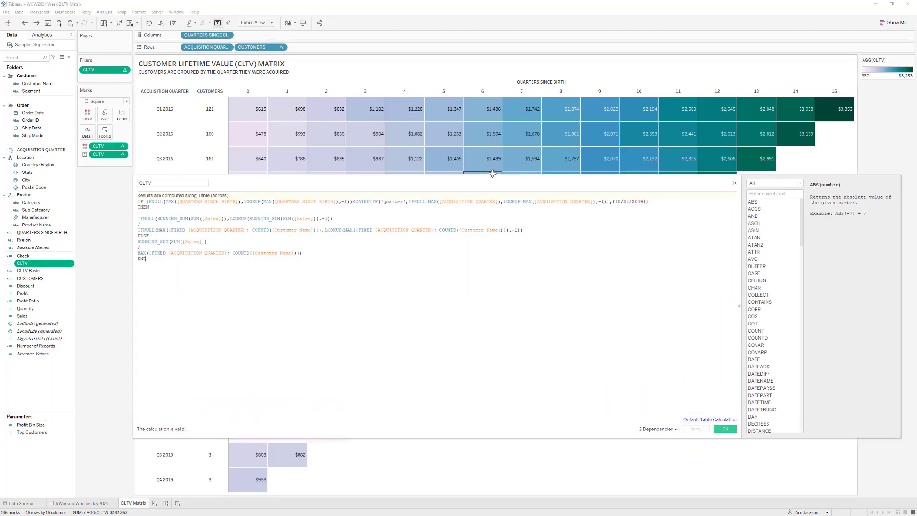
pyautogui.moveTo(482, 177); pyautogui.dragTo(481, 206)
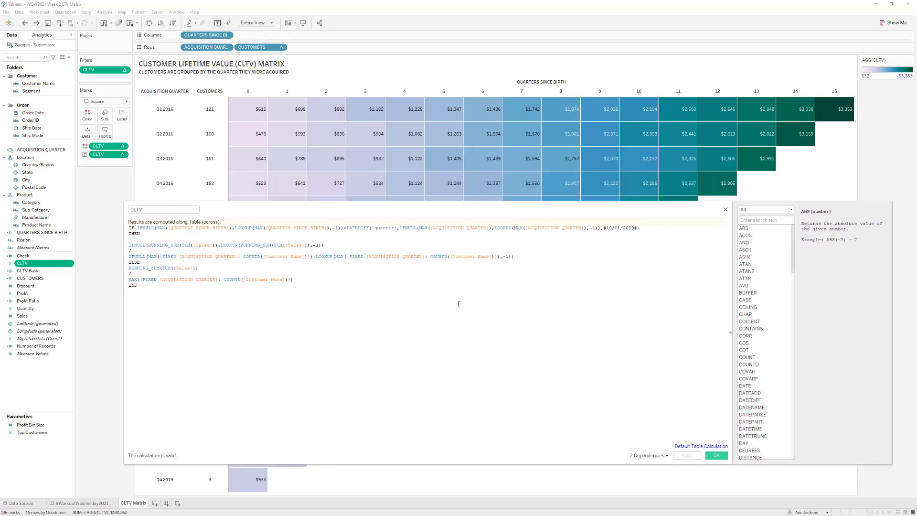
pyautogui.scroll(2, 542, 317)
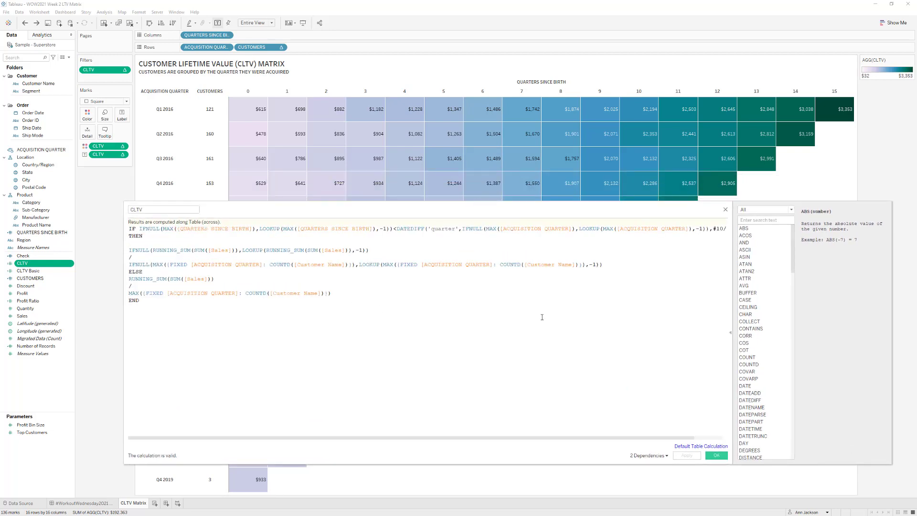
pyautogui.moveTo(124, 264); pyautogui.dragTo(328, 311)
pyautogui.click(347, 324)
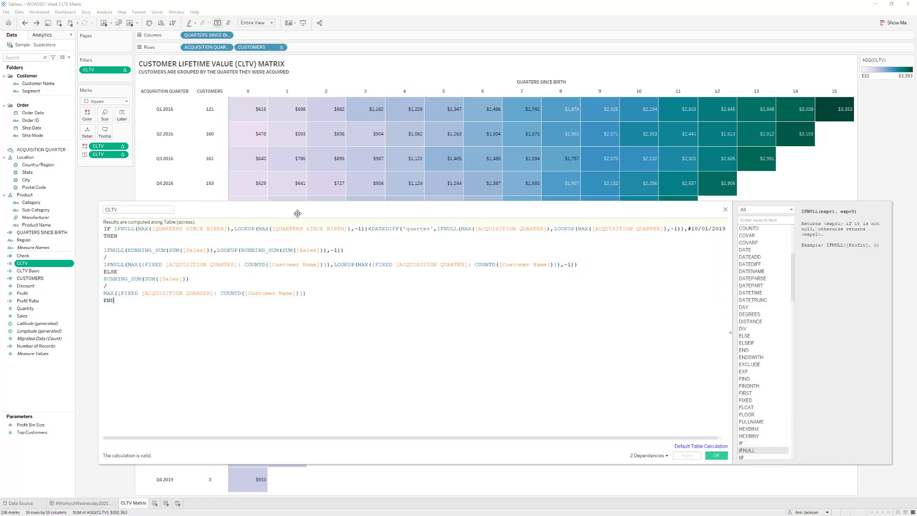
pyautogui.moveTo(301, 210); pyautogui.dragTo(315, 71)
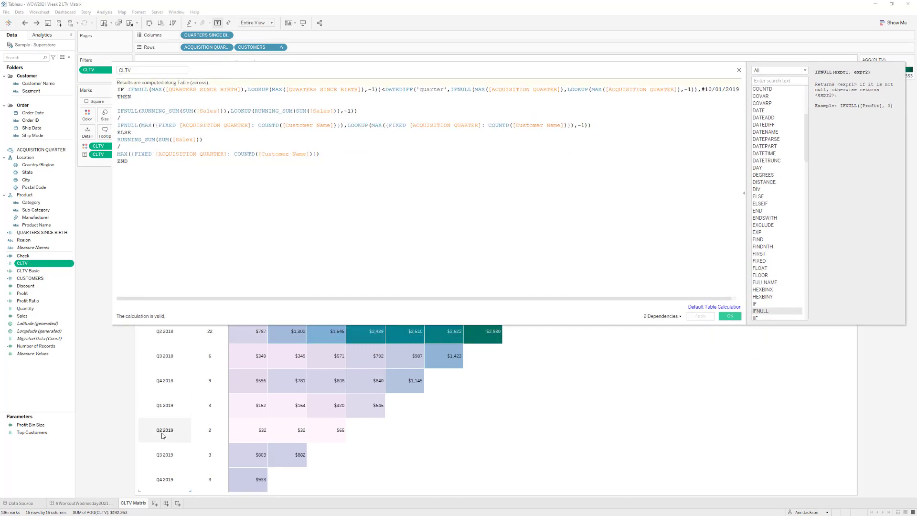
pyautogui.moveTo(282, 436)
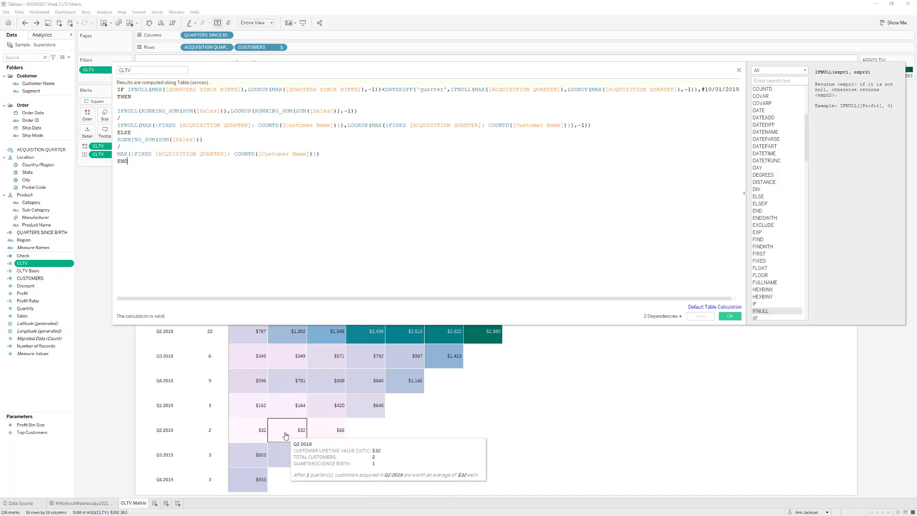
pyautogui.moveTo(286, 435)
pyautogui.moveTo(254, 436)
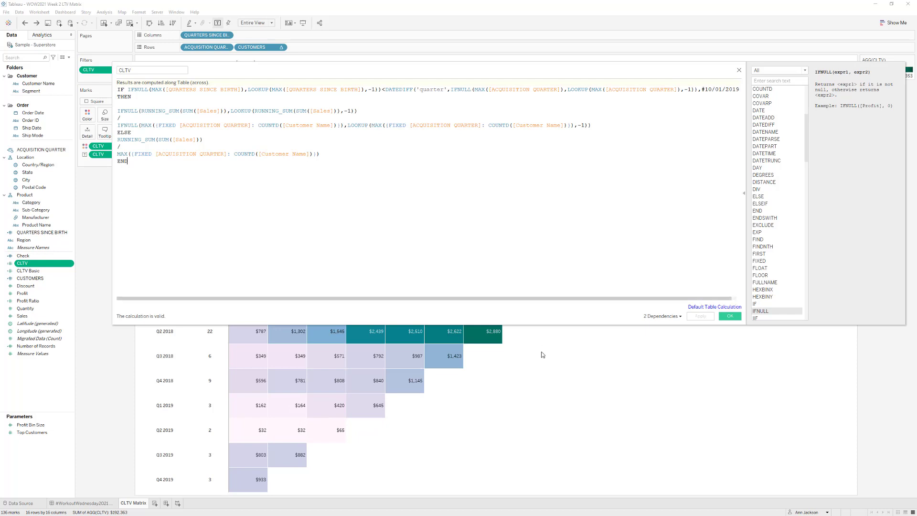
pyautogui.moveTo(330, 434)
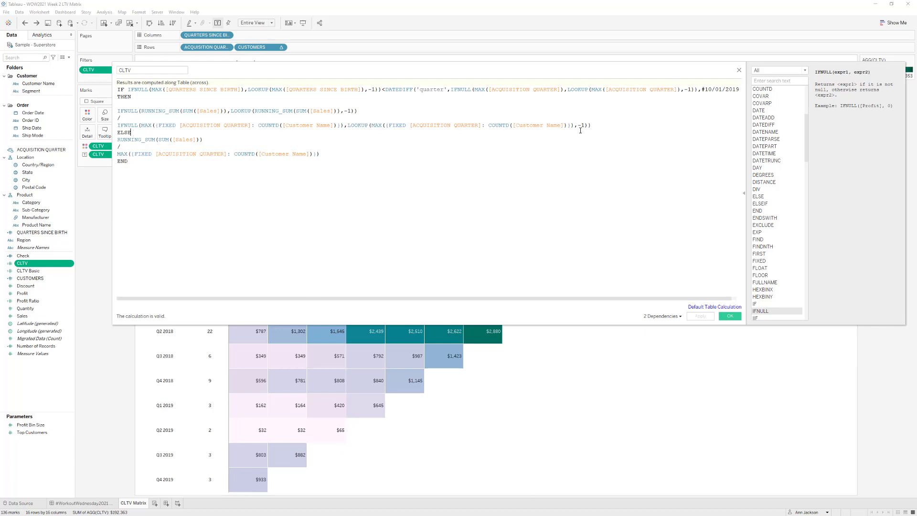
# Comment out the IF, THEN and following lines of the CLTV formula with //
pyautogui.moveTo(591, 126); pyautogui.dragTo(118, 111)
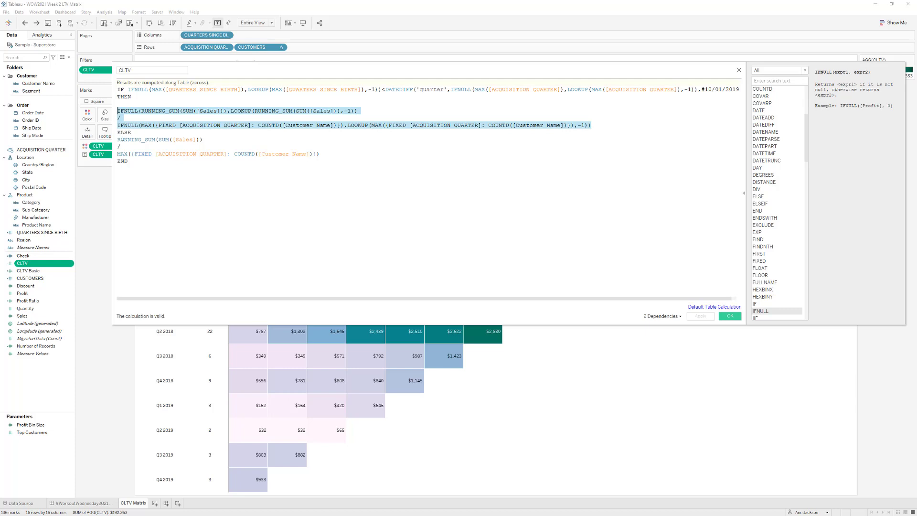
pyautogui.click(134, 185)
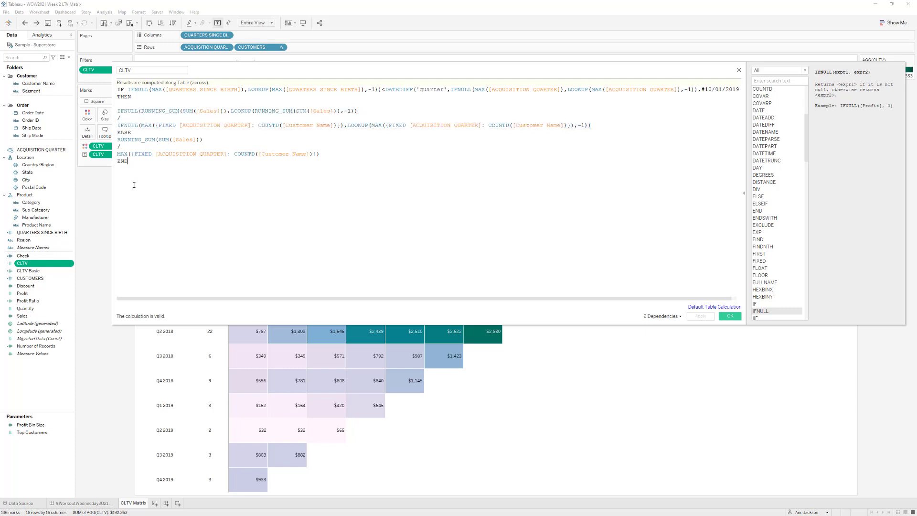
pyautogui.click(119, 90)
pyautogui.write('//')
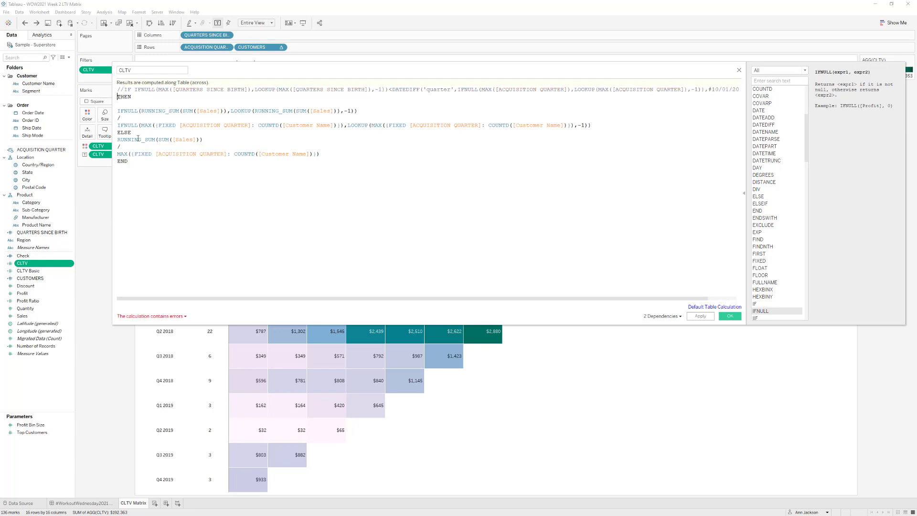
pyautogui.press('Home')
pyautogui.write('//')
pyautogui.click(139, 138)
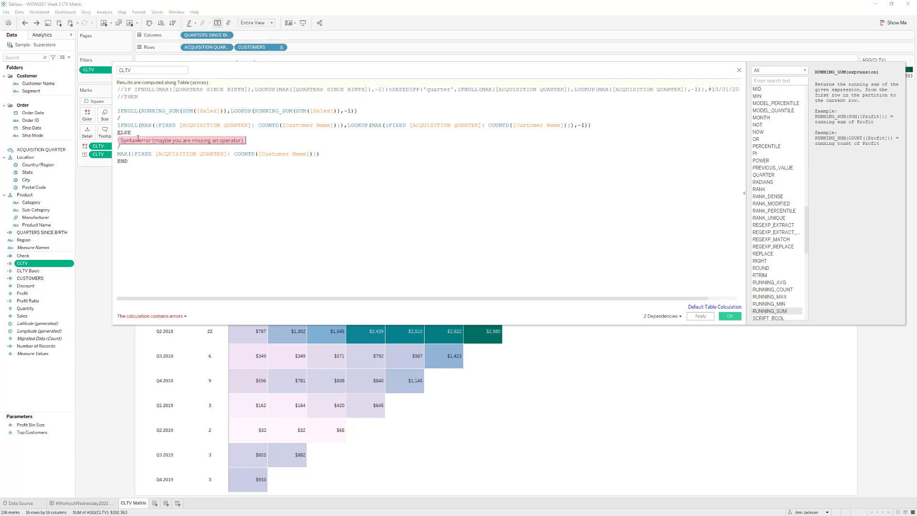
pyautogui.press('Up')
pyautogui.press('Home')
pyautogui.write('//')
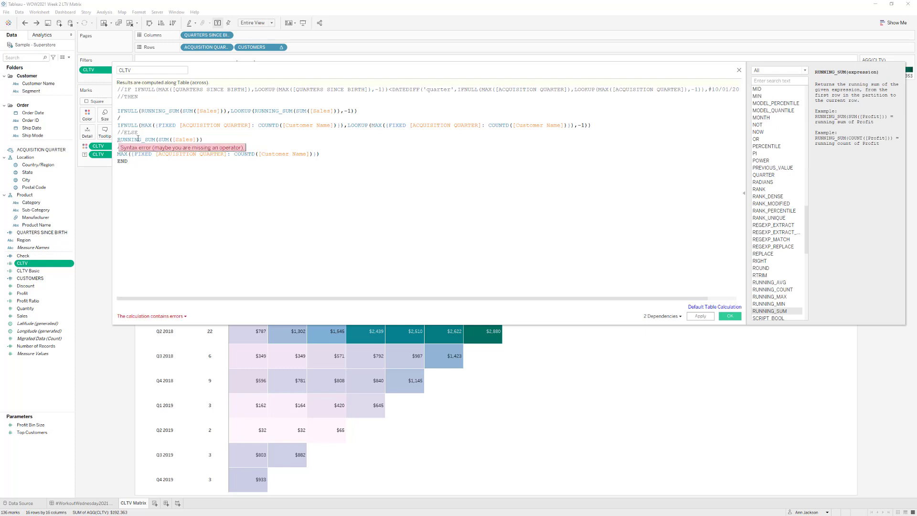
pyautogui.write('//')
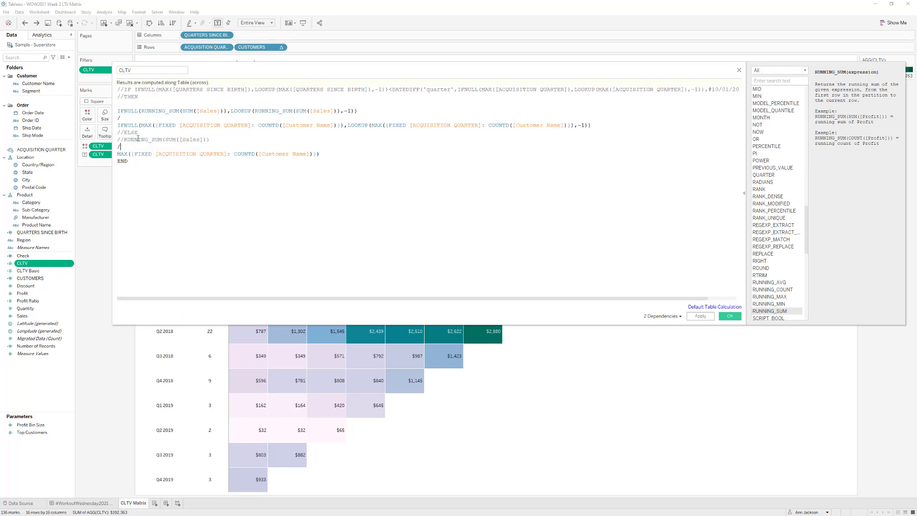
# Comment out the divide and END lines, apply the formula, and move the editor down
pyautogui.press('Down')
pyautogui.write('/')
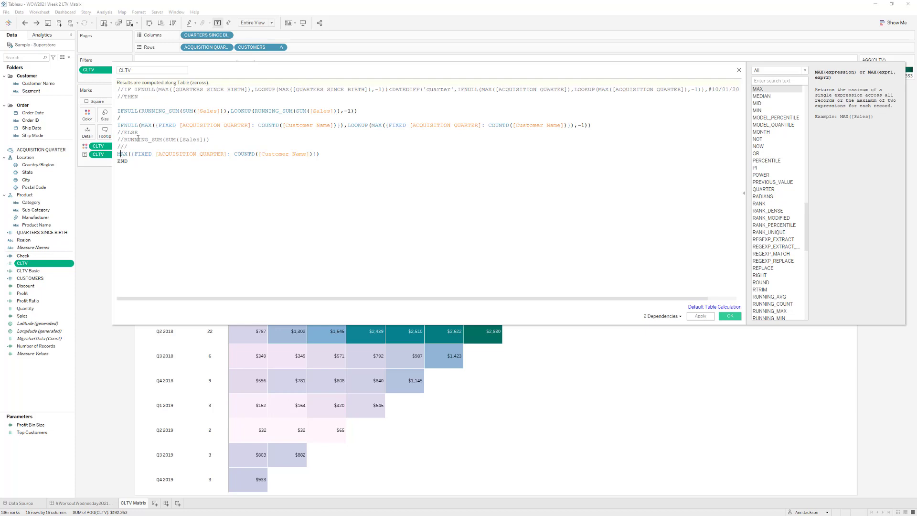
pyautogui.write('//')
pyautogui.press('Home')
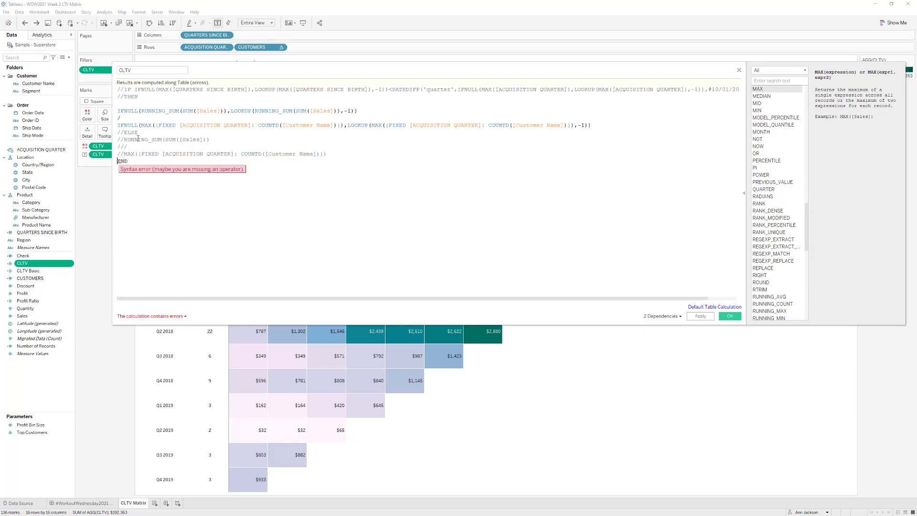
pyautogui.write('//')
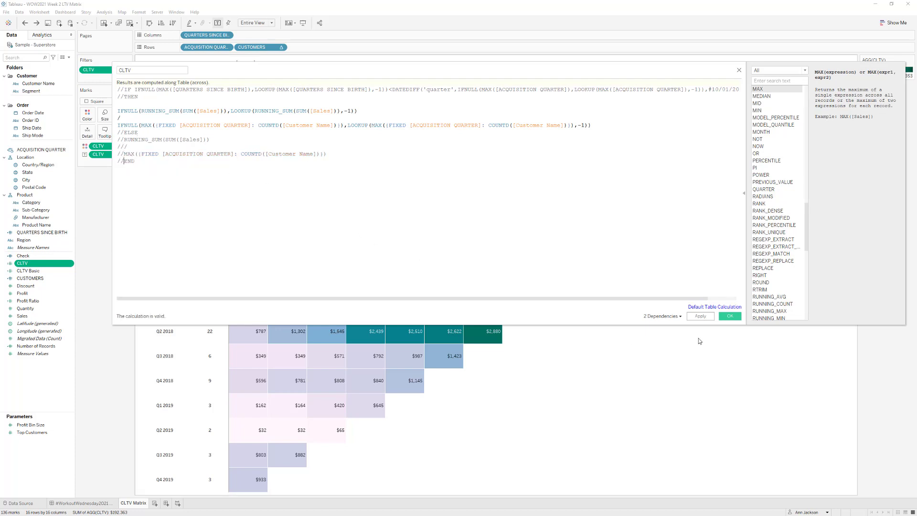
pyautogui.click(700, 316)
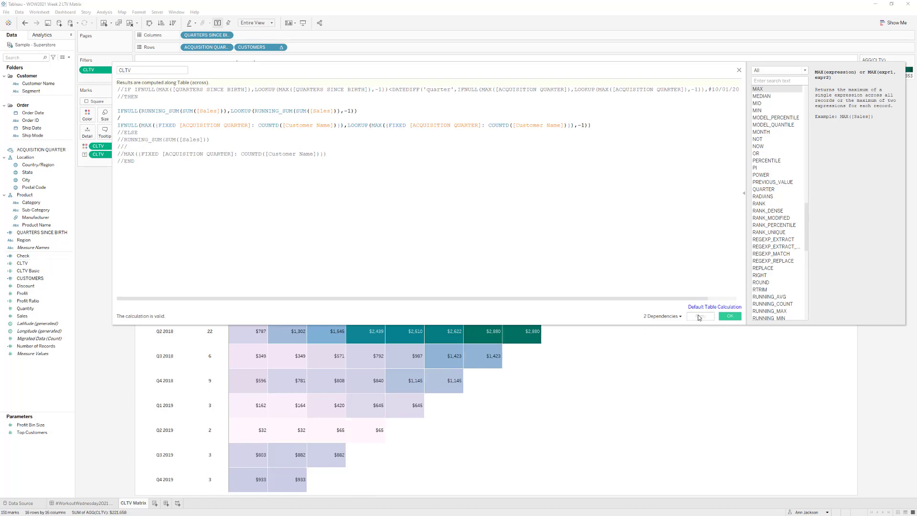
pyautogui.moveTo(475, 78); pyautogui.dragTo(437, 257)
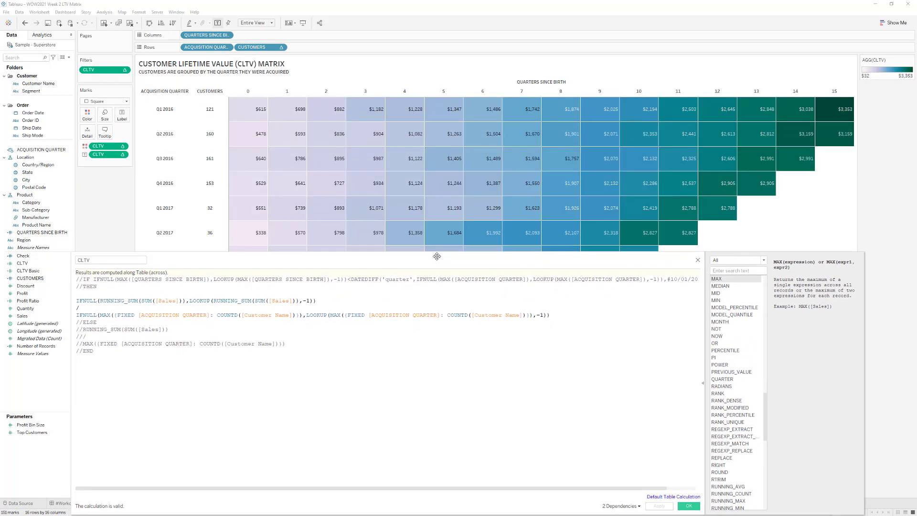
# Remove the // comment markers from the IF, THEN, ELSE, MAX and END lines of the CLTV calculation
pyautogui.moveTo(486, 139)
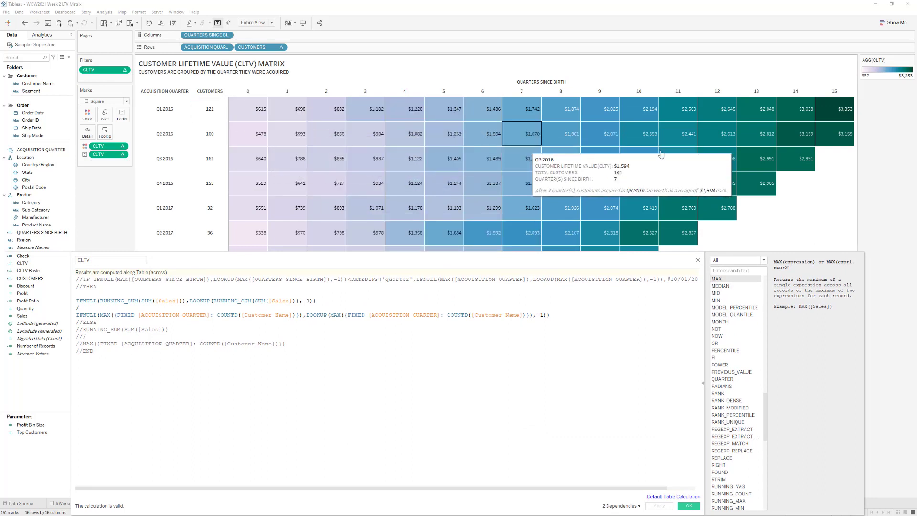
pyautogui.moveTo(841, 109)
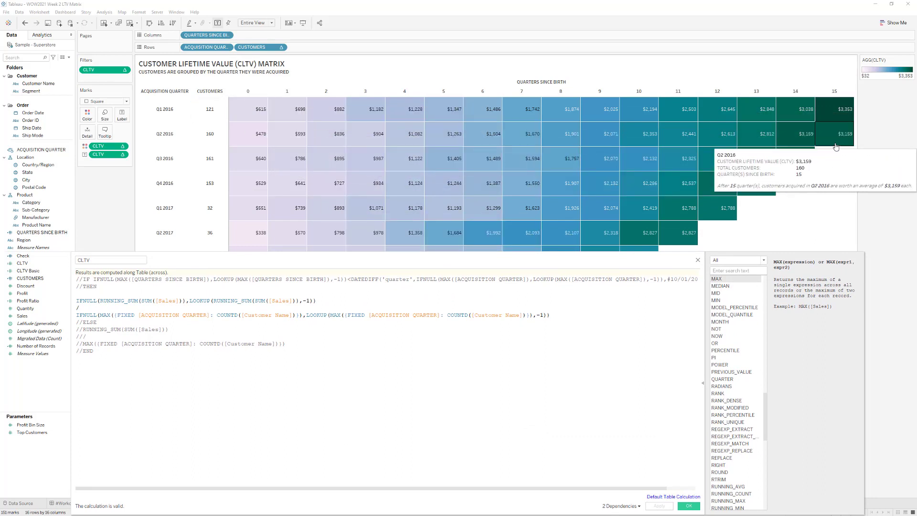
pyautogui.moveTo(839, 141)
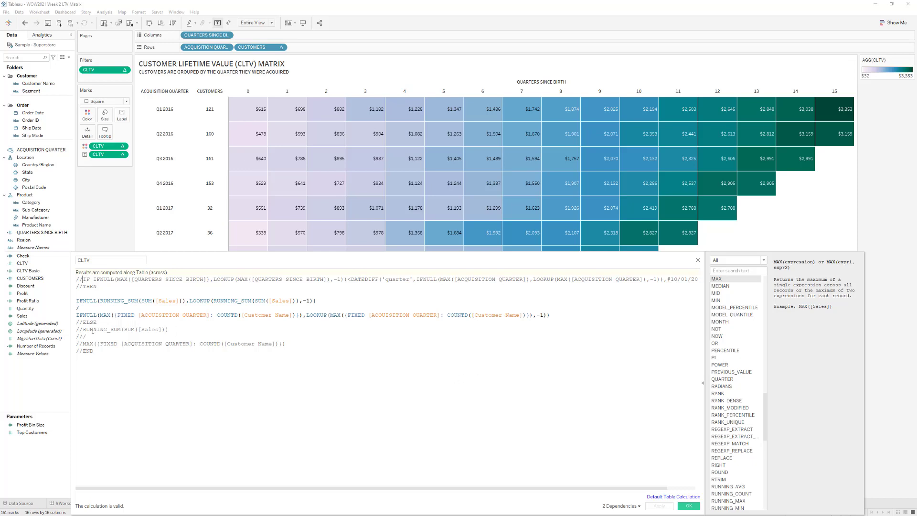
pyautogui.press('Delete')
pyautogui.press('Delete')
pyautogui.press('Down')
pyautogui.press('Delete')
pyautogui.press('Delete')
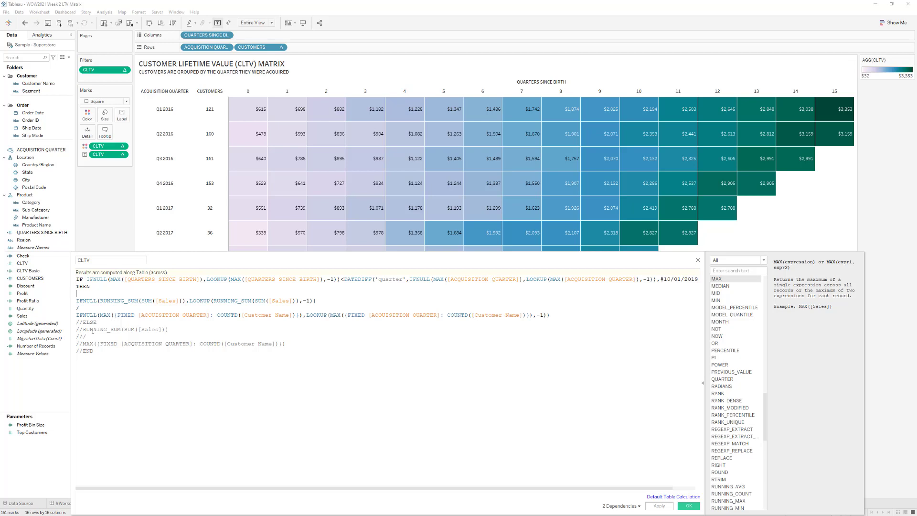
pyautogui.press('Down')
pyautogui.press('Down')
pyautogui.press('Down')
pyautogui.press('Down')
pyautogui.press('Down')
pyautogui.press('Delete')
pyautogui.press('Delete')
pyautogui.press('Delete')
pyautogui.press('Delete')
pyautogui.press('Down')
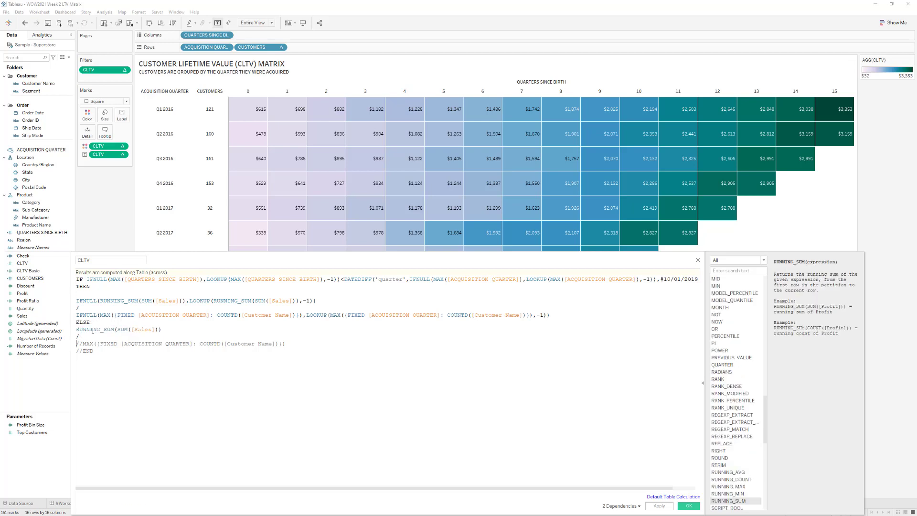
pyautogui.press('Delete')
pyautogui.press('Delete')
pyautogui.press('Down')
pyautogui.press('Delete')
pyautogui.press('Delete')
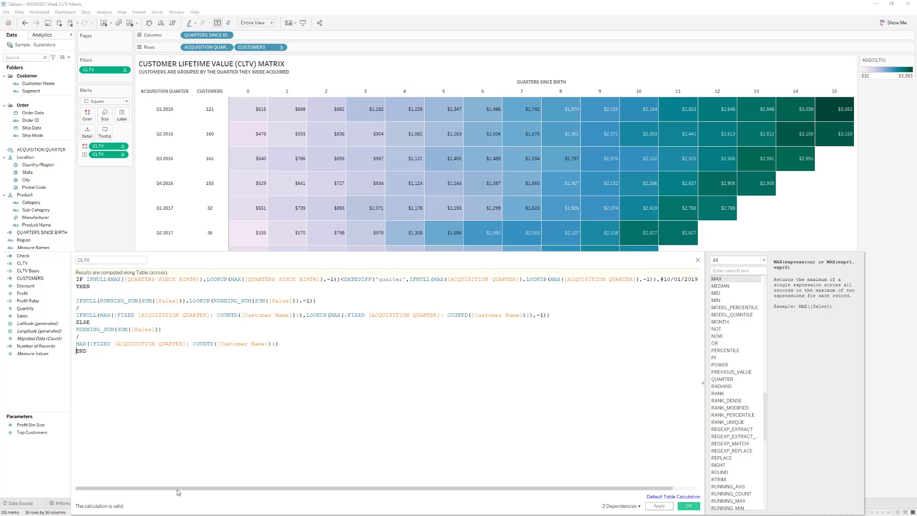
# Apply the restored IF/ELSE CLTV formula so cohort rows end at their latest quarter
pyautogui.moveTo(334, 488); pyautogui.dragTo(357, 488)
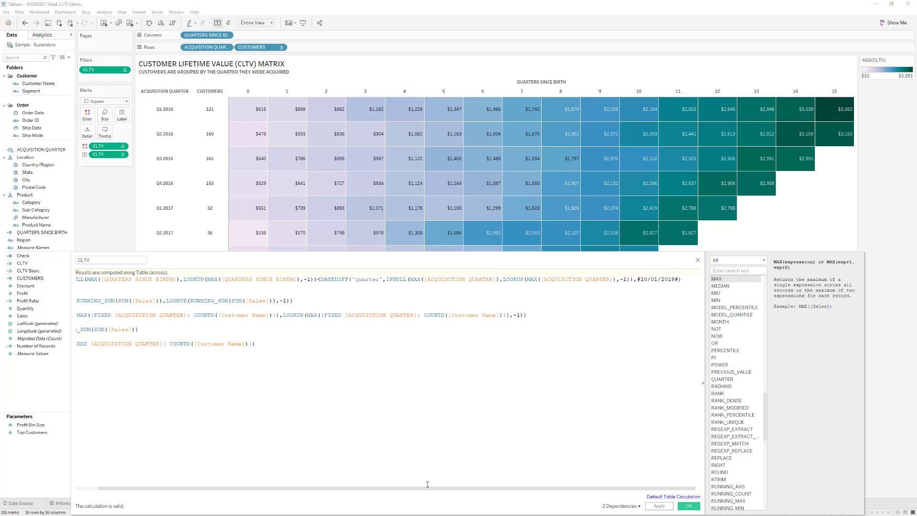
pyautogui.moveTo(427, 488); pyautogui.dragTo(402, 490)
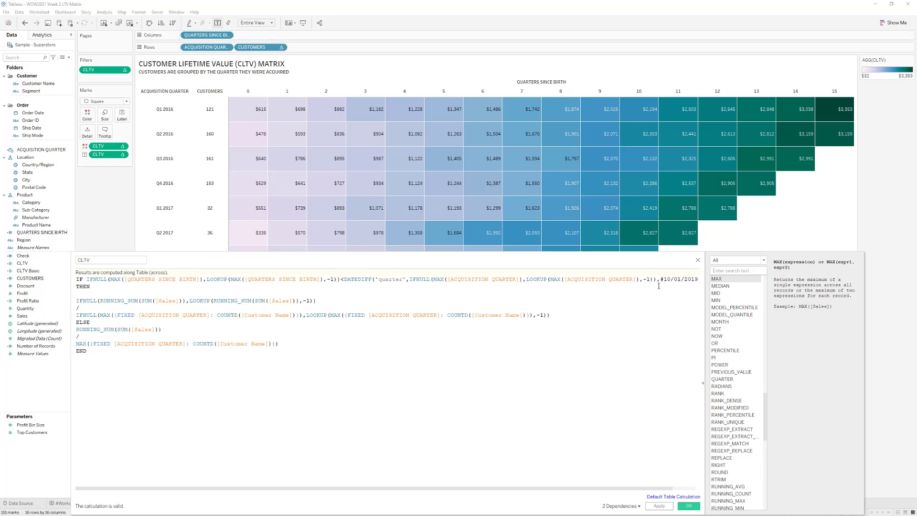
pyautogui.click(649, 508)
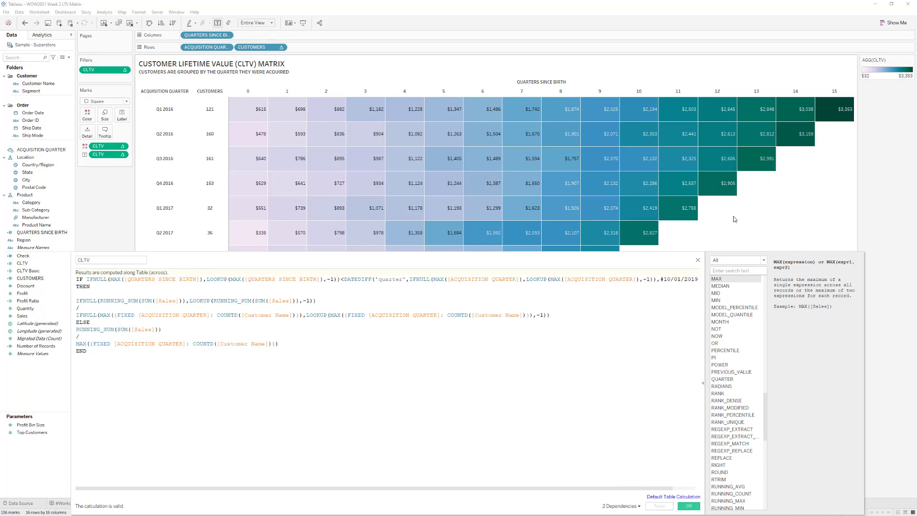
# Confirm the CLTV calculation and close its editor
pyautogui.click(689, 507)
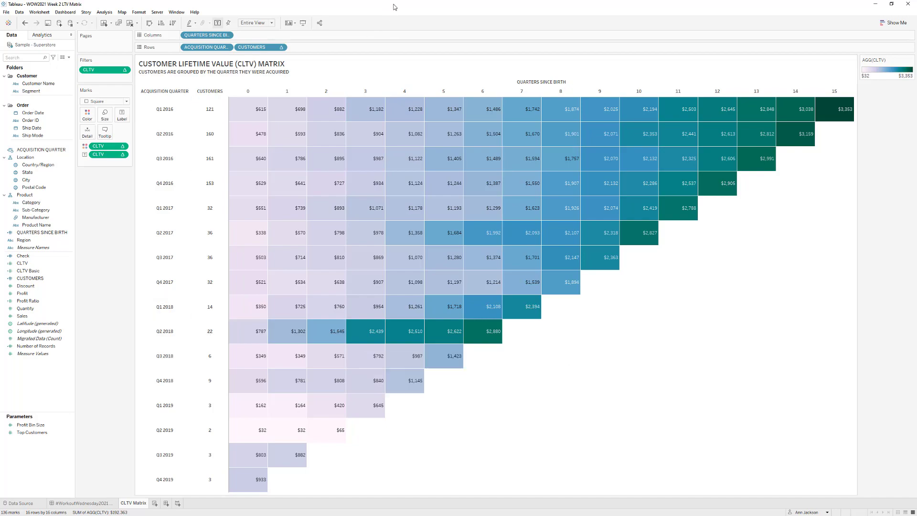
# Un-maximize the CLTV matrix workbook window so the Sheet 1 workbook shows behind it
pyautogui.moveTo(396, 6); pyautogui.dragTo(579, 74)
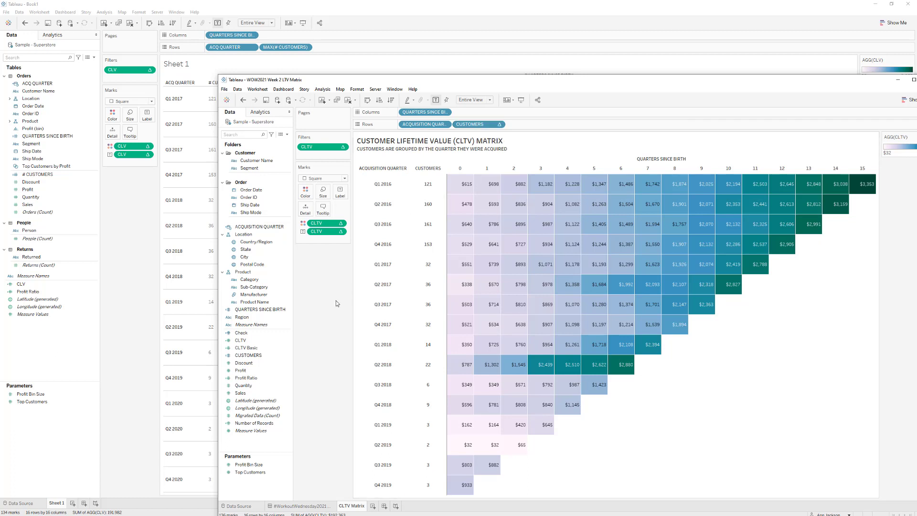
pyautogui.click(271, 356)
pyautogui.rightClick(271, 356)
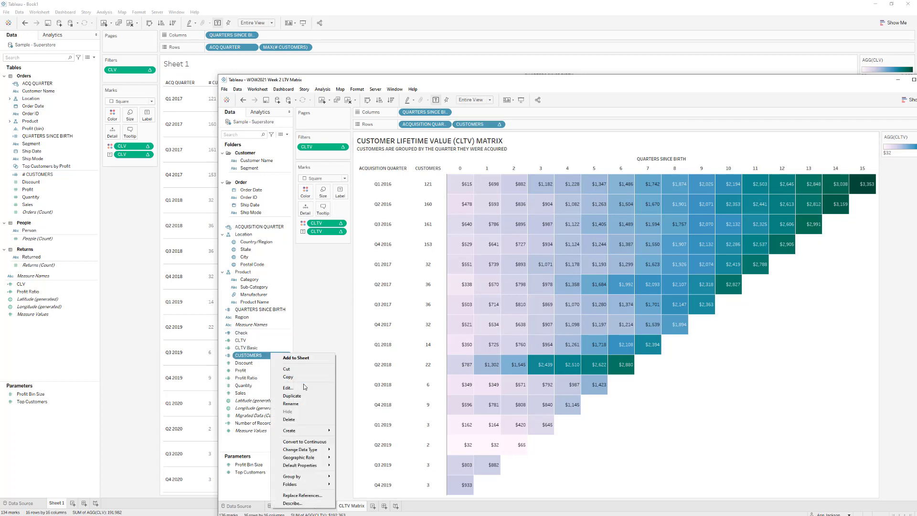
pyautogui.click(286, 388)
pyautogui.moveTo(357, 263); pyautogui.dragTo(415, 224)
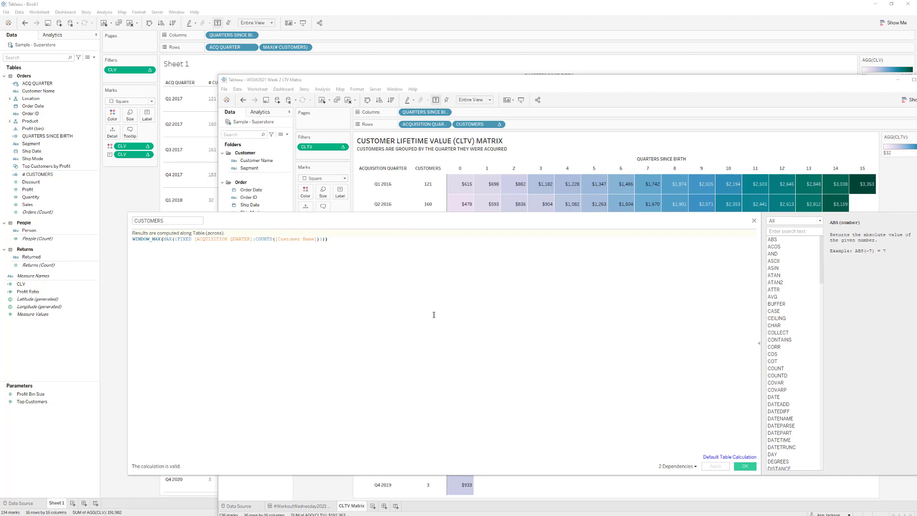
pyautogui.scroll(3, 436, 296)
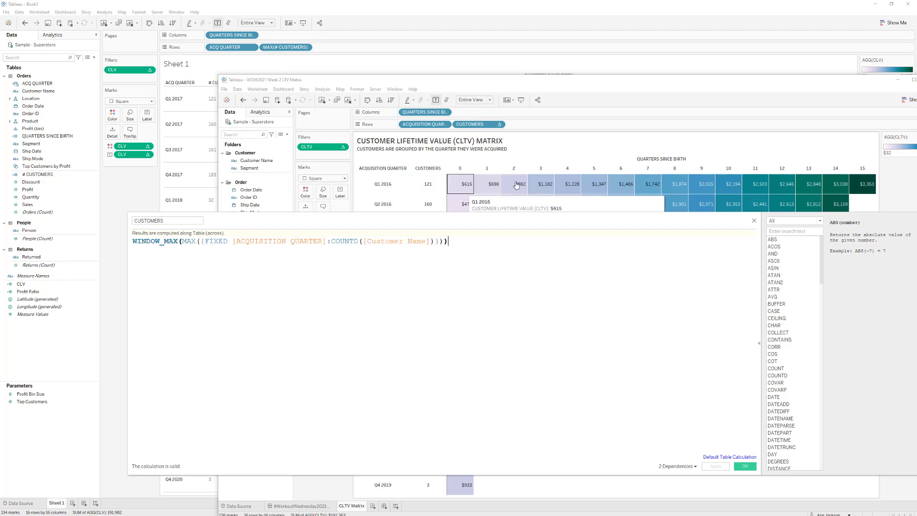
pyautogui.moveTo(454, 187)
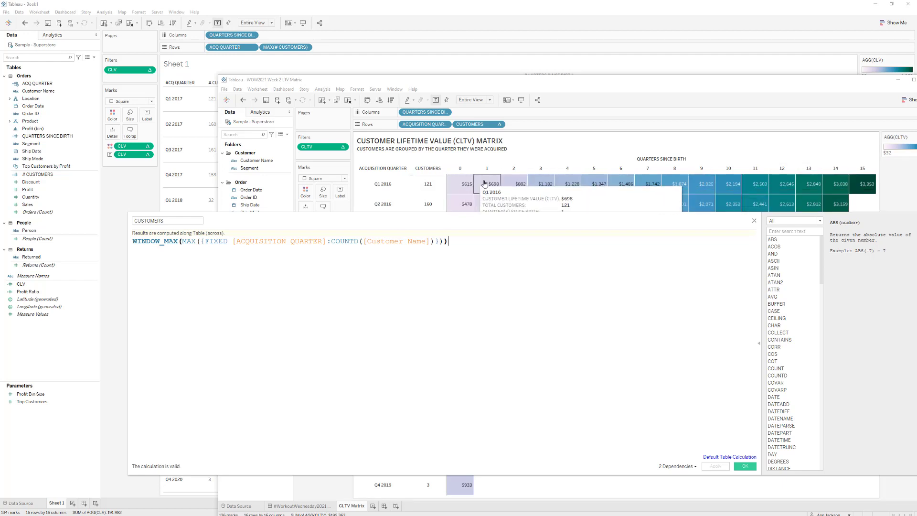
pyautogui.moveTo(569, 180)
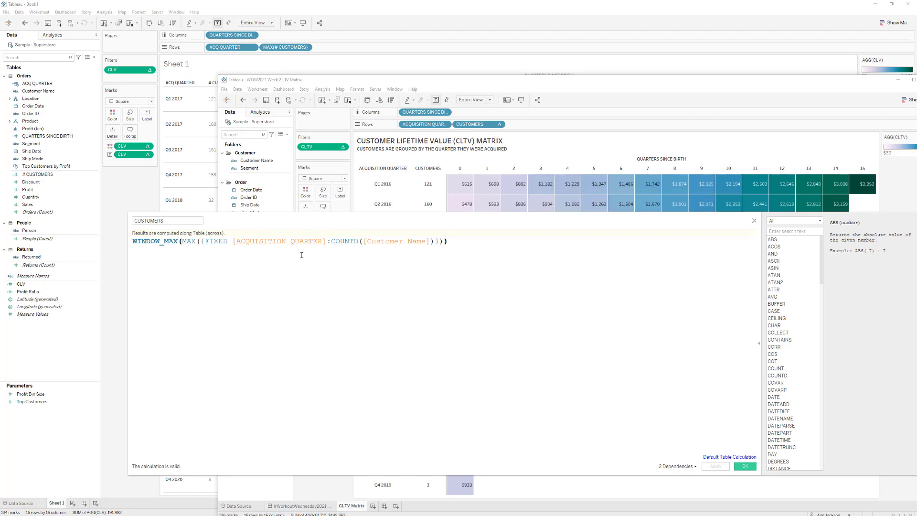
pyautogui.click(745, 467)
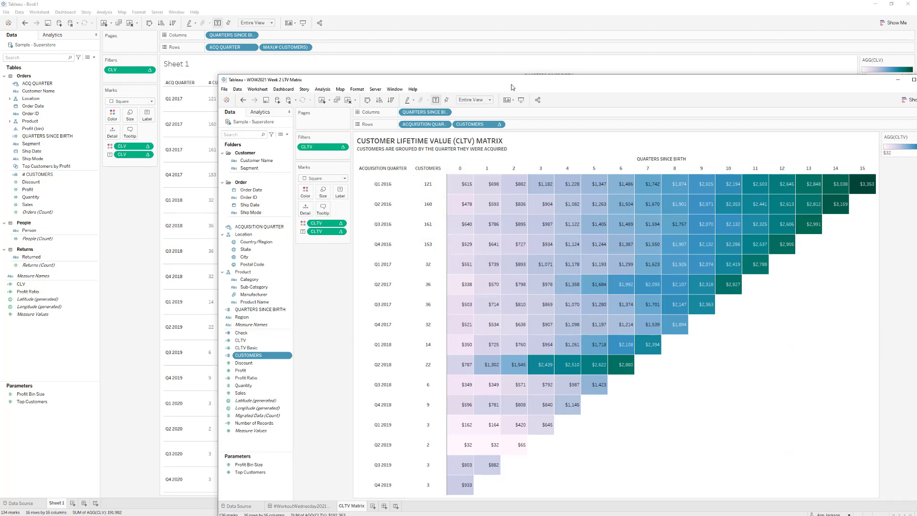
# Move the WOW2021 Week 2 LTV Matrix window up and to the left
pyautogui.moveTo(512, 85); pyautogui.dragTo(473, 61)
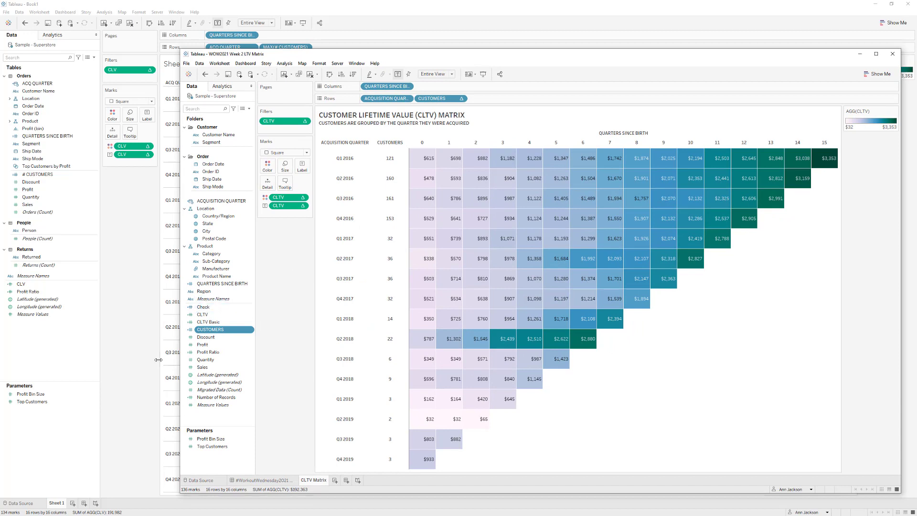